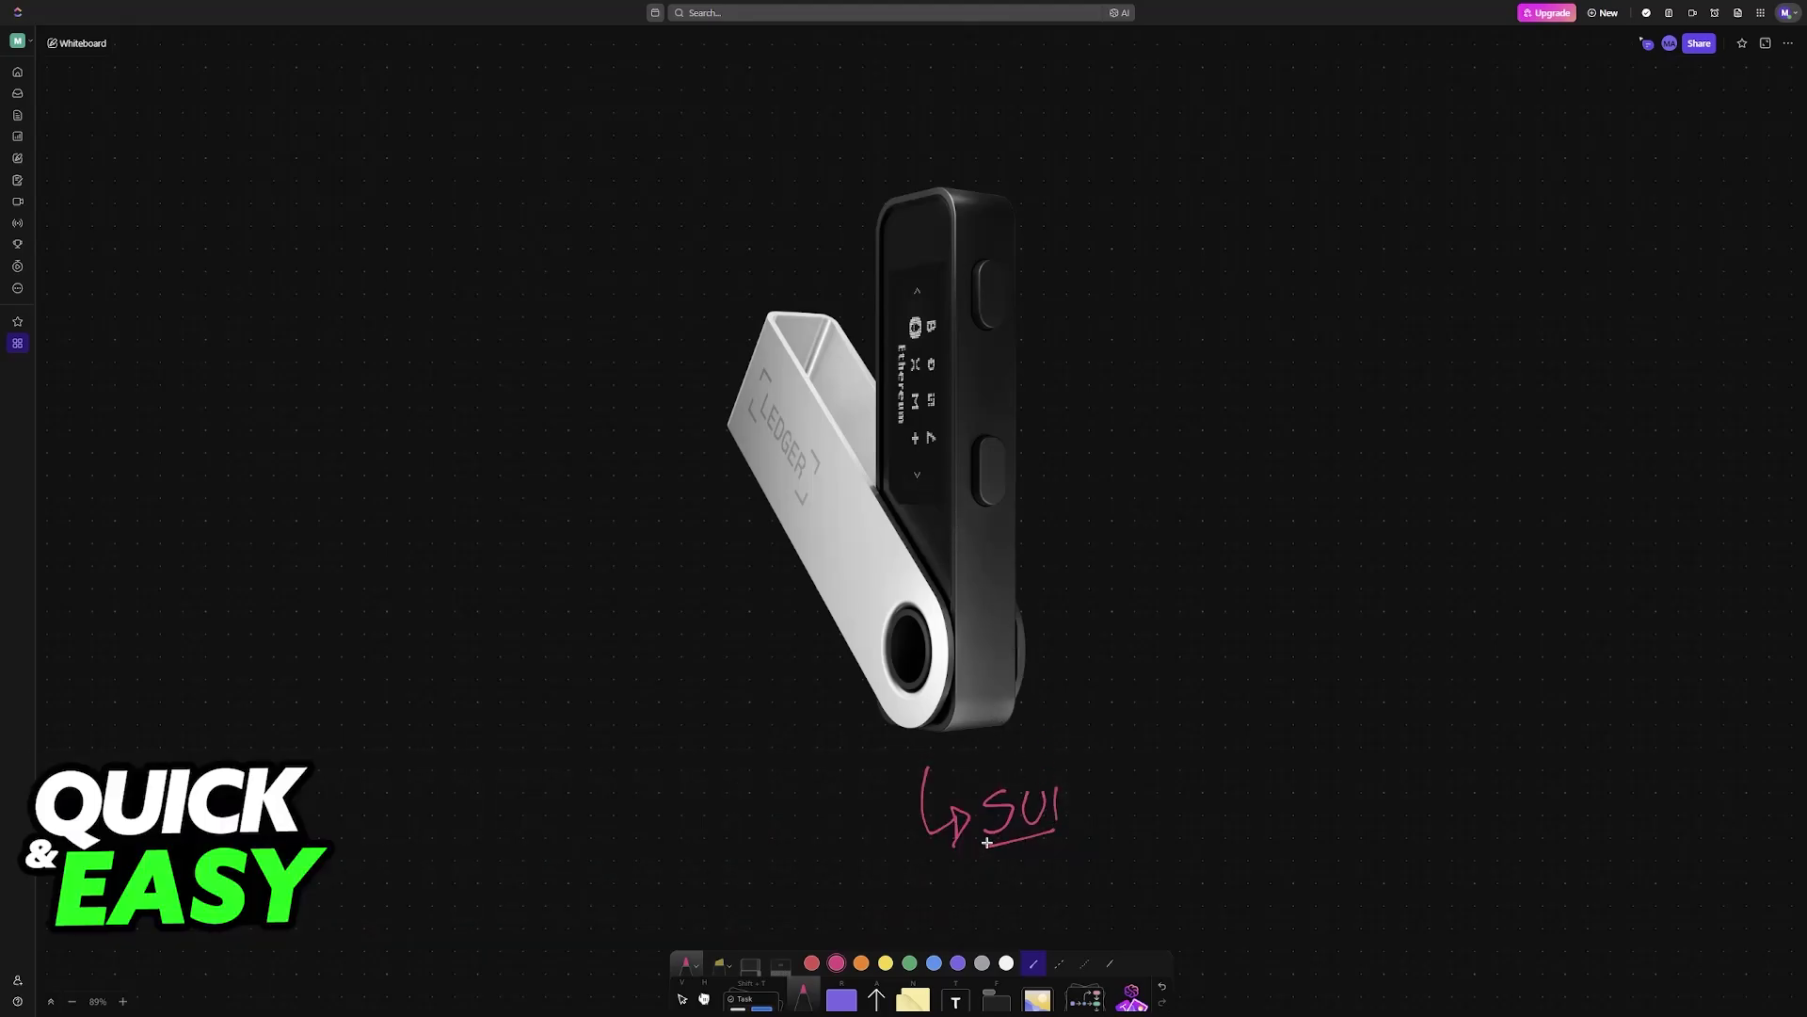
Step: Add a pink stroke to the arrow pointing at the boxed SUI label
mouse_move(974, 839)
mouse_down()
mouse_move(967, 778)
mouse_move(964, 802)
mouse_move(1052, 757)
mouse_up()
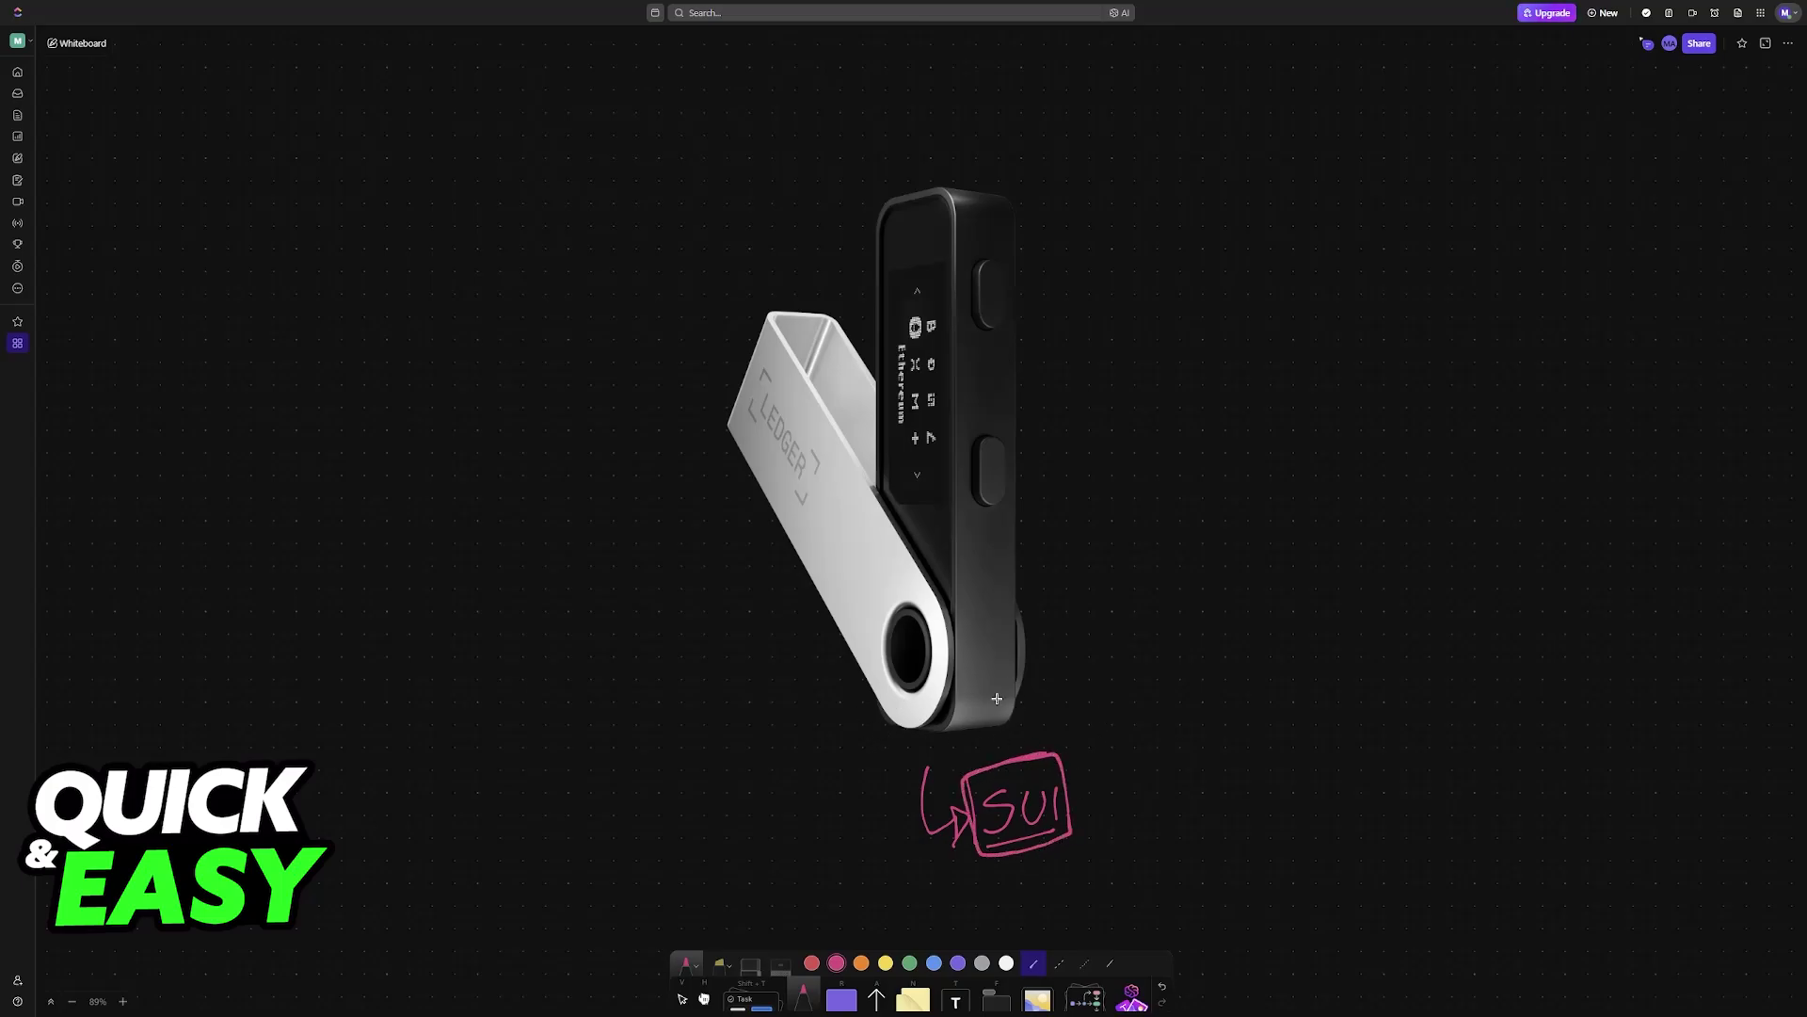
scroll(1004, 698, down, 5)
scroll(875, 650, down, 5)
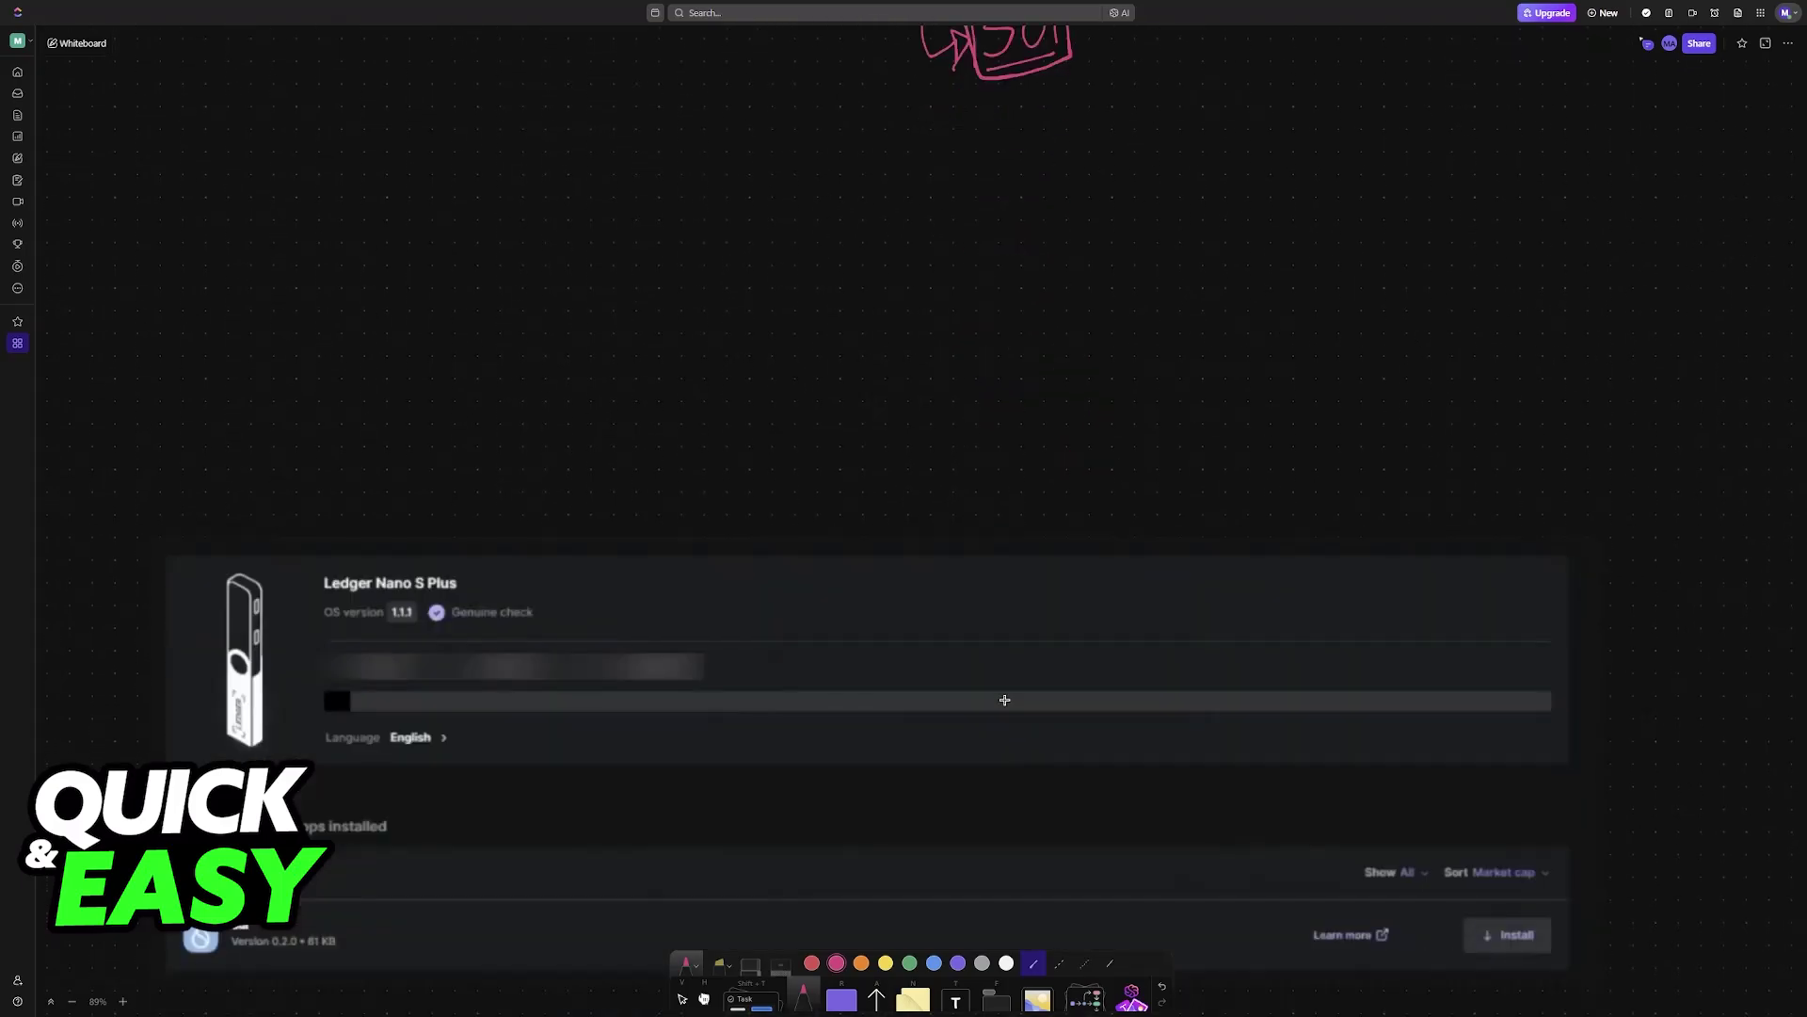
scroll(847, 636, down, 3)
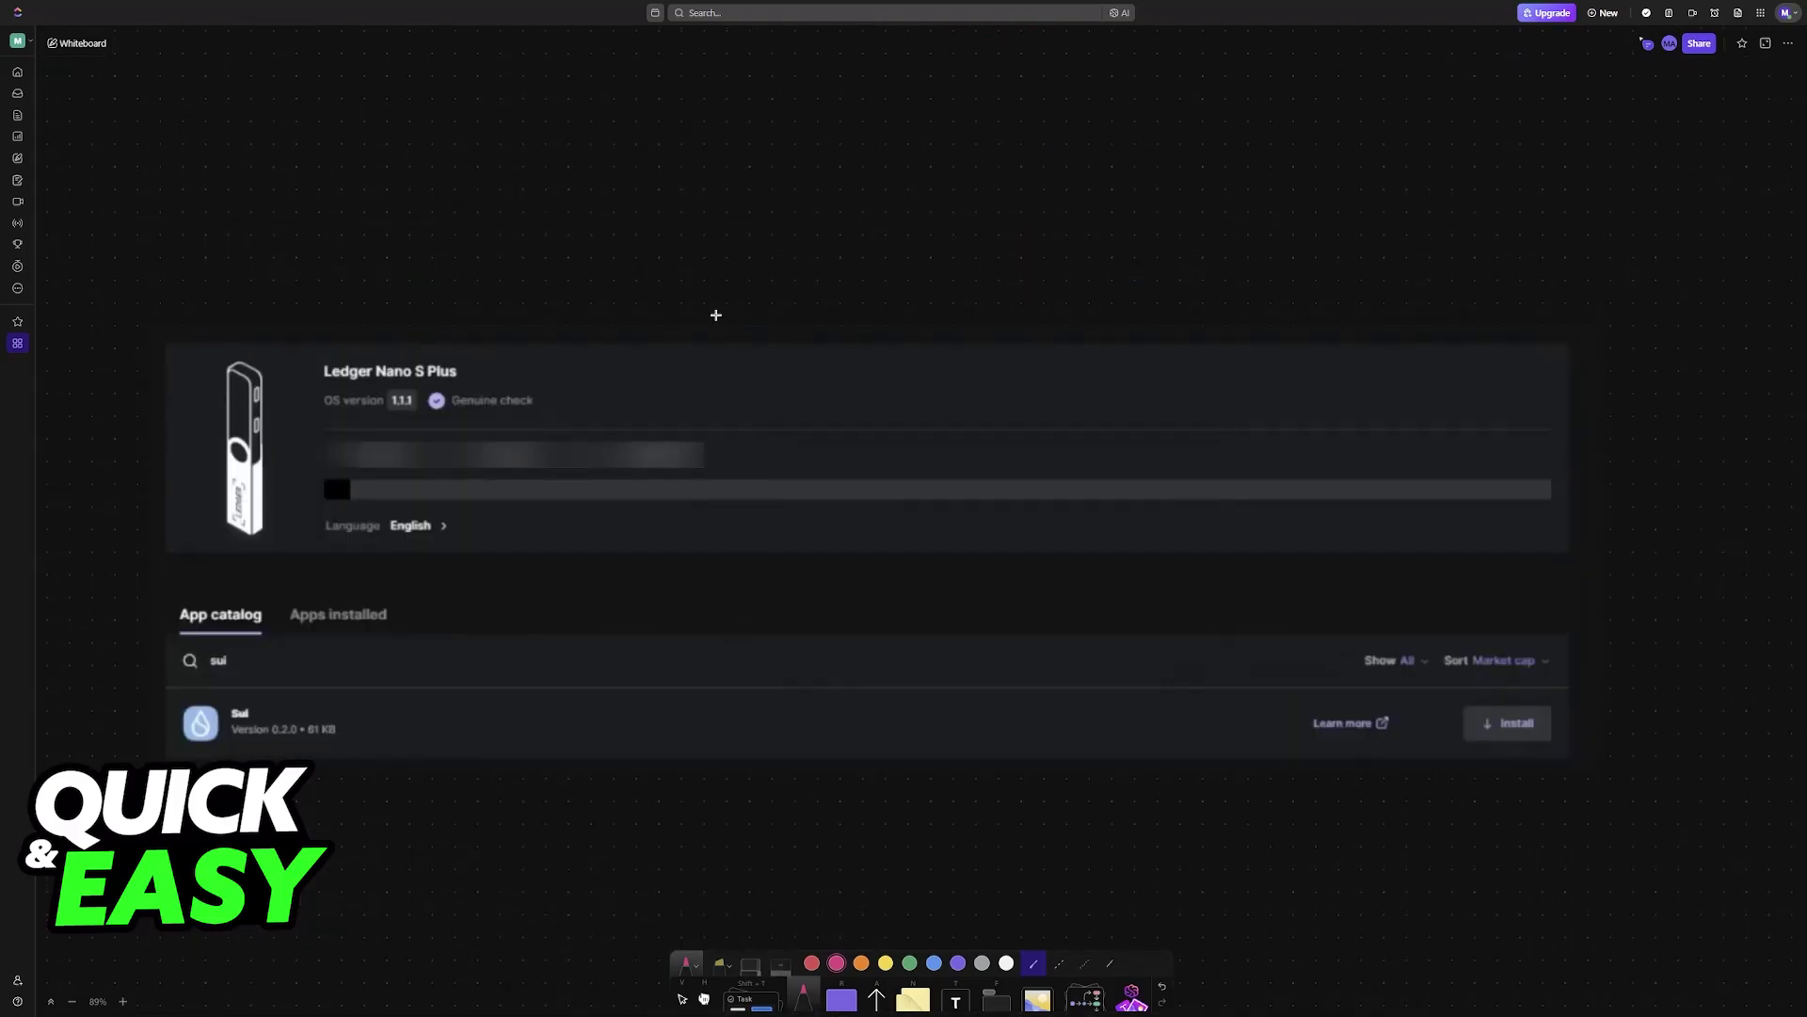
Step: Circle 'sui' in pink, sketch a blue Sui drop, and circle Install in red
mouse_move(208, 681)
mouse_down()
mouse_move(219, 644)
mouse_move(202, 664)
mouse_move(259, 719)
mouse_move(269, 706)
mouse_move(183, 750)
mouse_up()
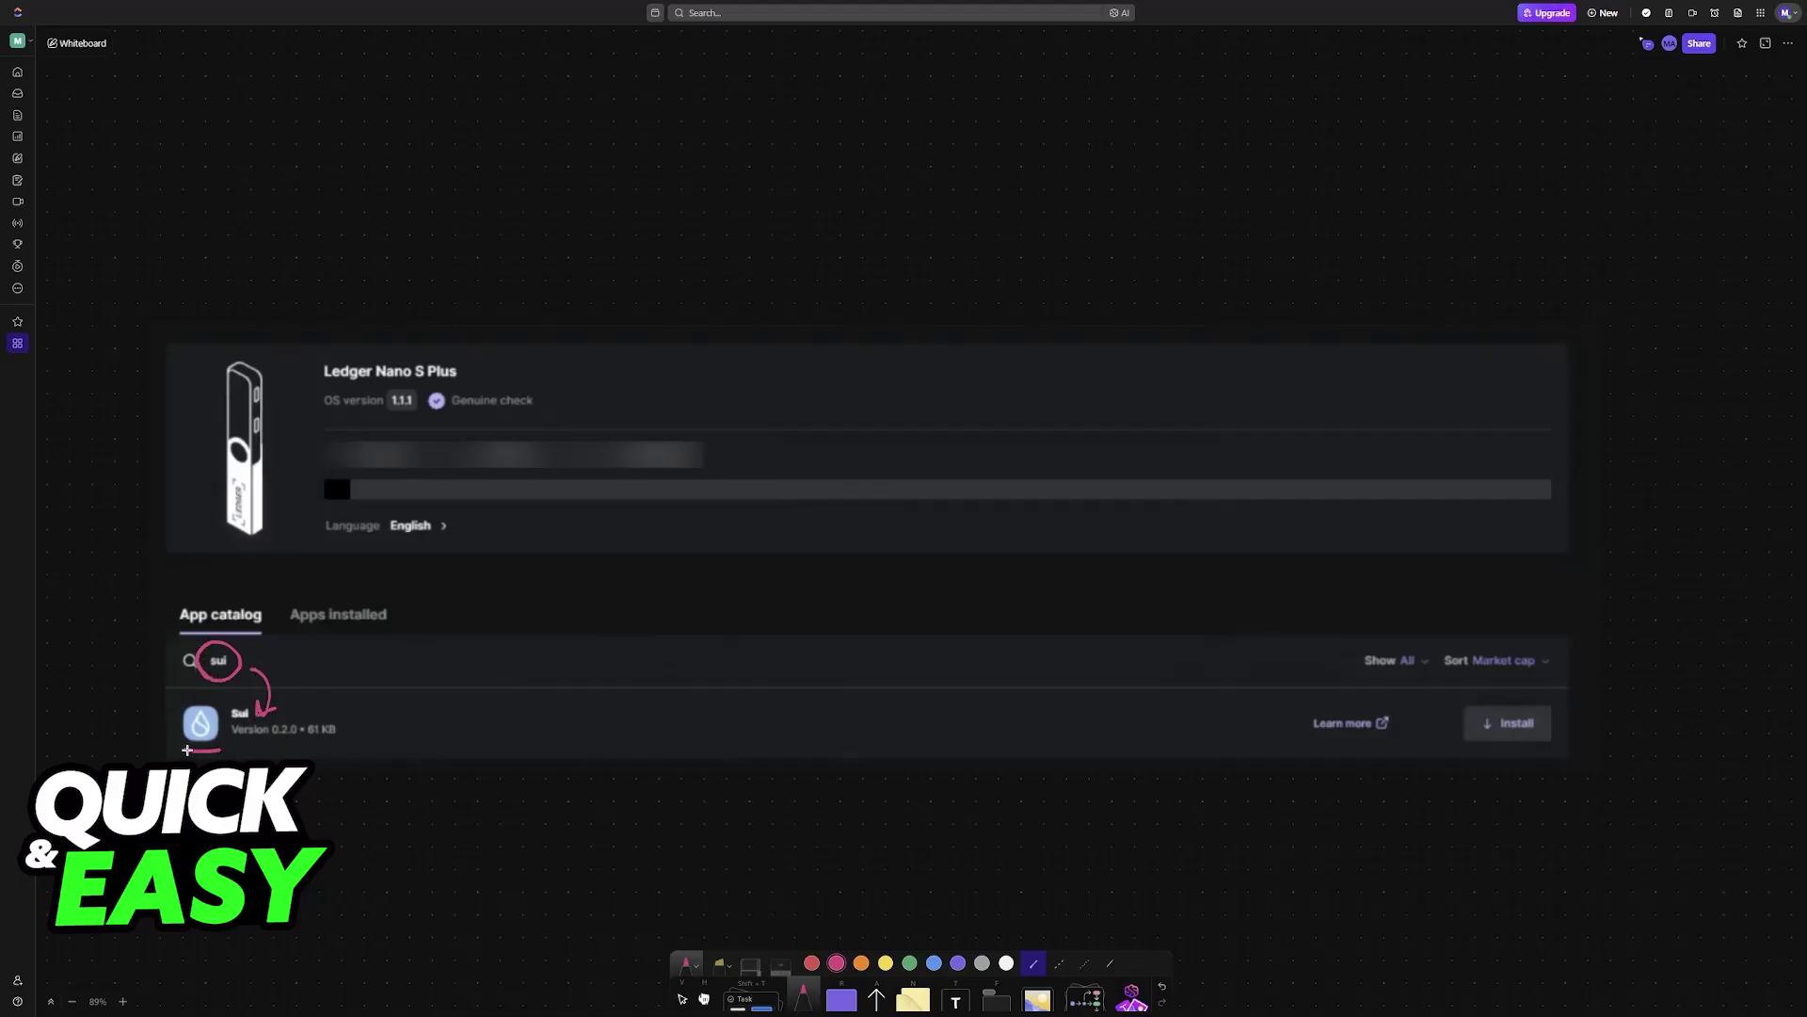
click(932, 964)
mouse_move(411, 701)
mouse_down()
mouse_move(424, 739)
mouse_move(418, 703)
mouse_move(413, 720)
mouse_up()
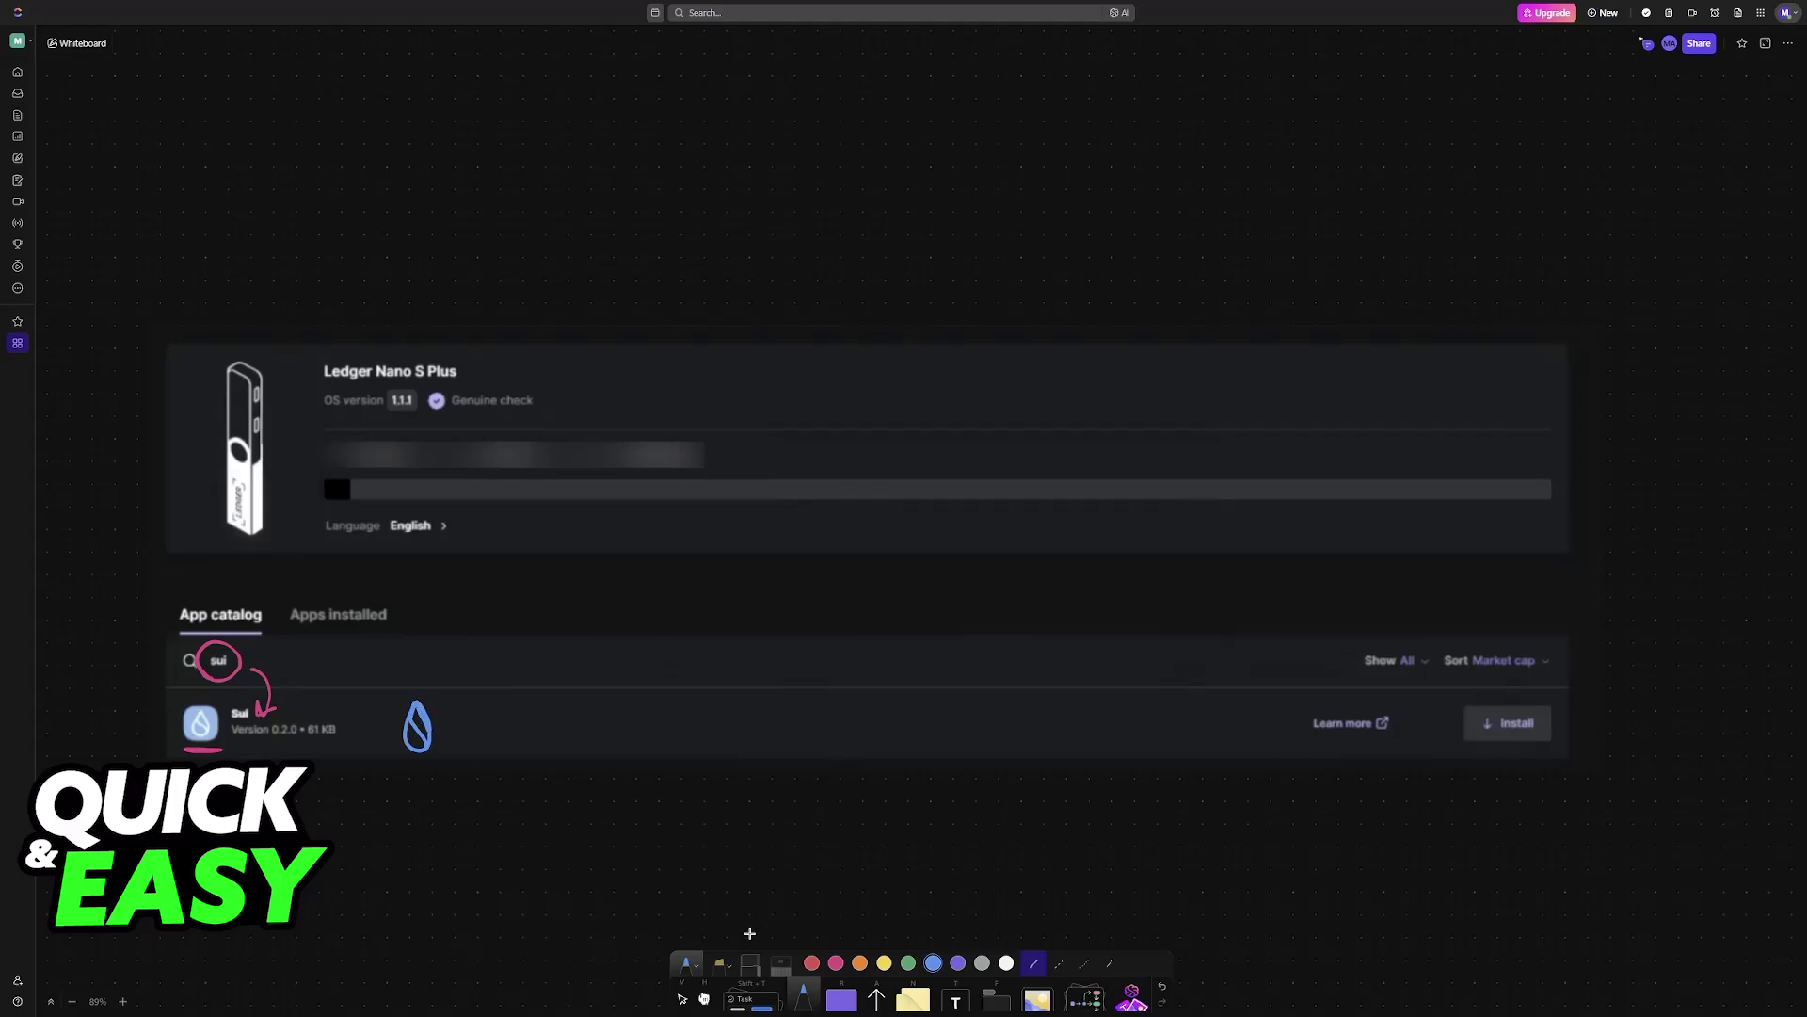
click(836, 965)
mouse_move(1475, 746)
mouse_down()
mouse_move(1547, 734)
mouse_move(1522, 750)
mouse_move(1483, 748)
mouse_move(1487, 731)
mouse_up()
scroll(1119, 581, down, 3)
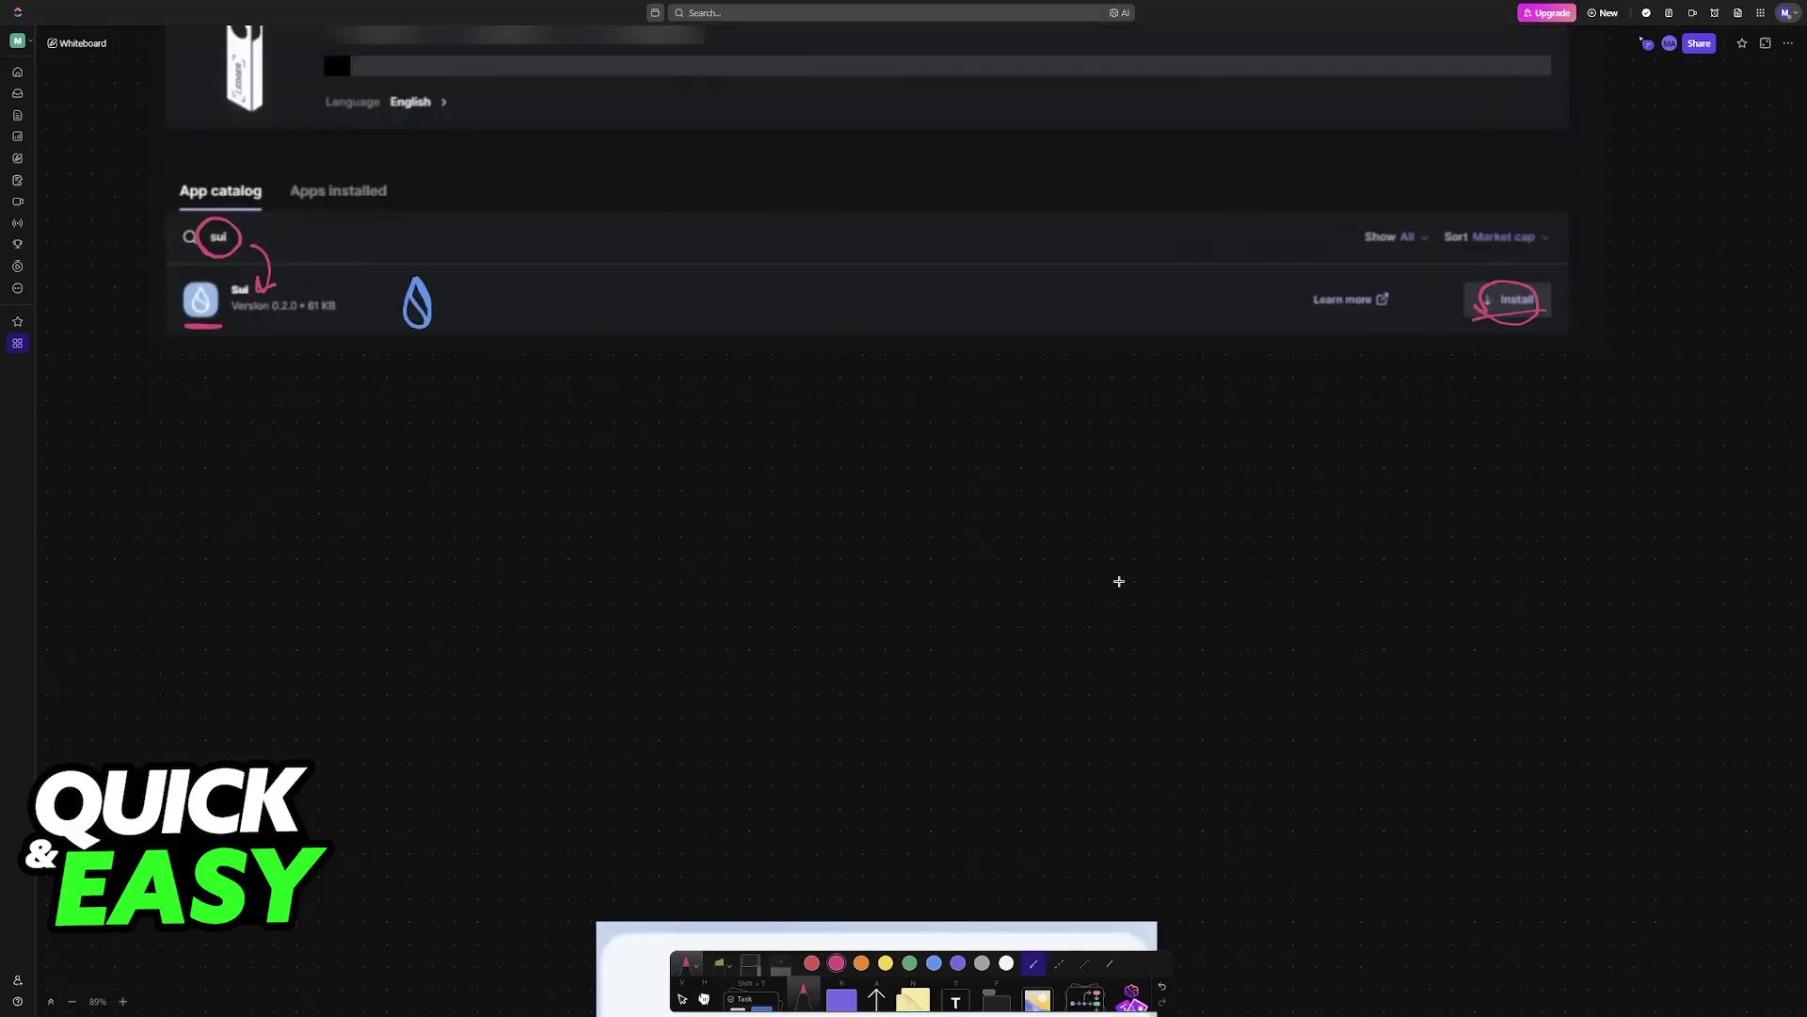
scroll(1013, 568, up, 2)
scroll(1013, 567, up, 1)
mouse_move(219, 421)
mouse_down()
mouse_move(115, 347)
mouse_move(225, 449)
mouse_up()
scroll(663, 481, down, 1)
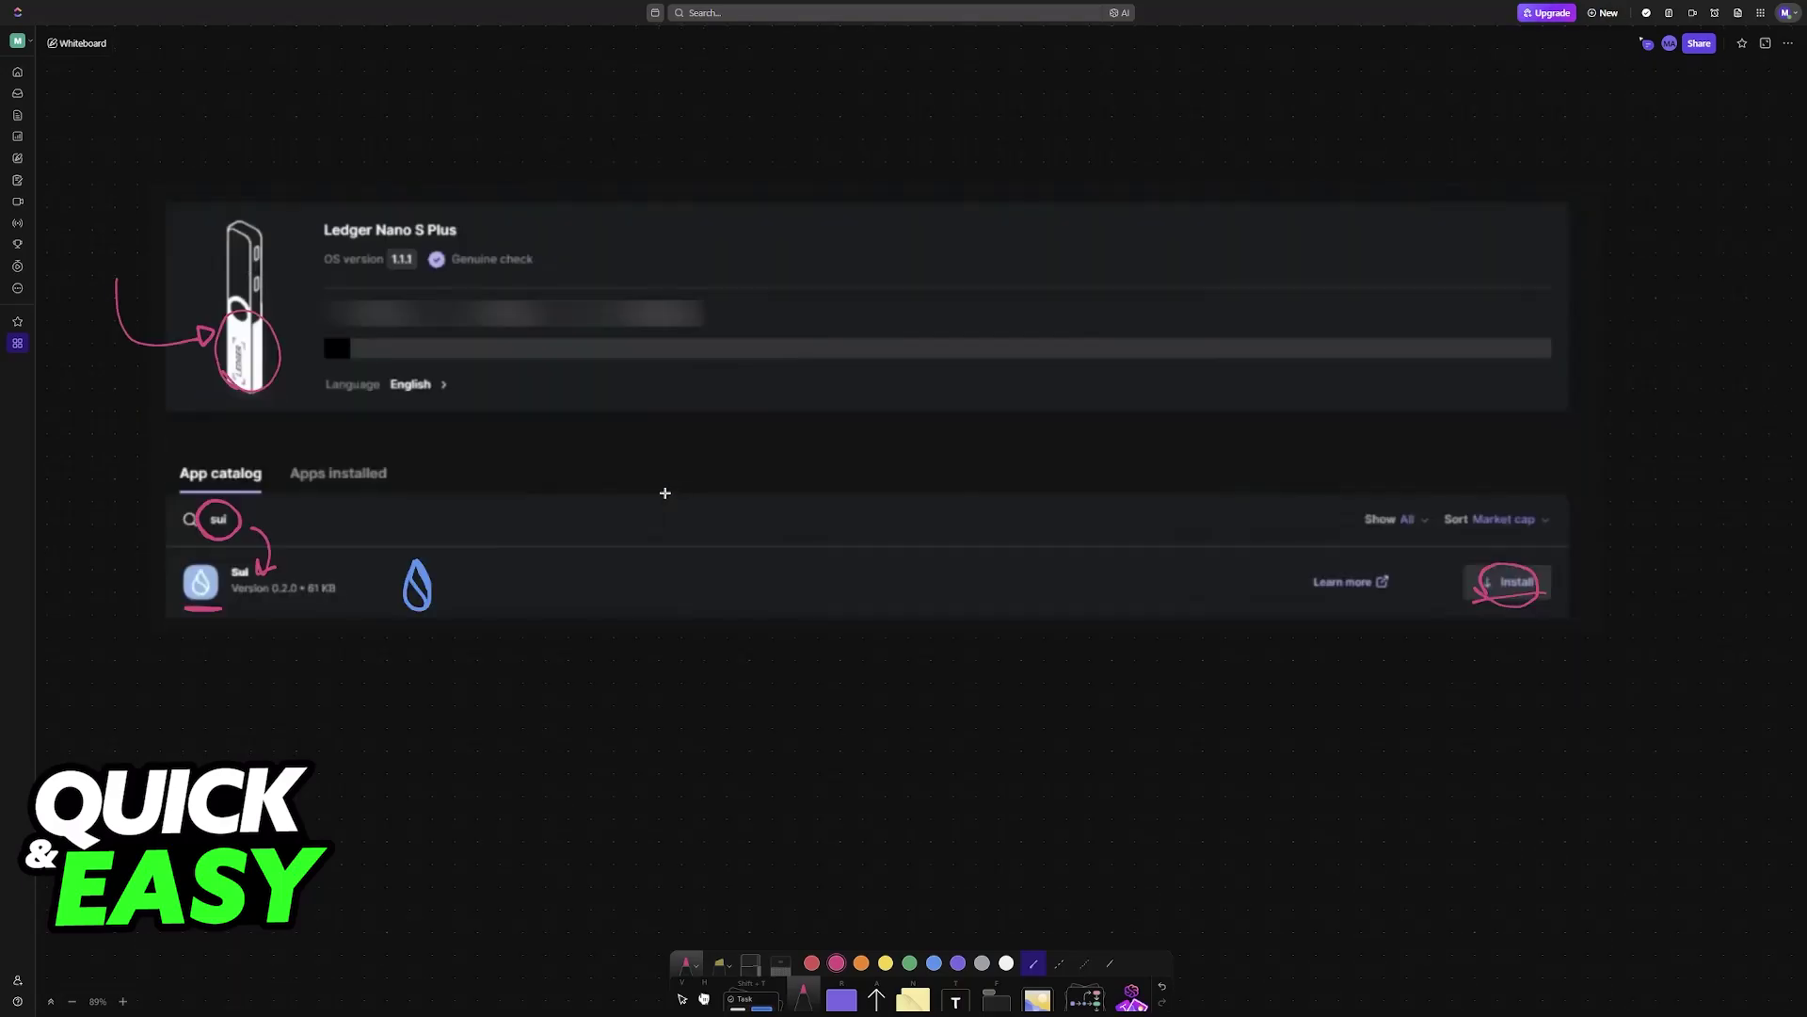
scroll(692, 500, down, 2)
scroll(692, 500, down, 3)
scroll(692, 500, down, 3)
scroll(693, 500, down, 3)
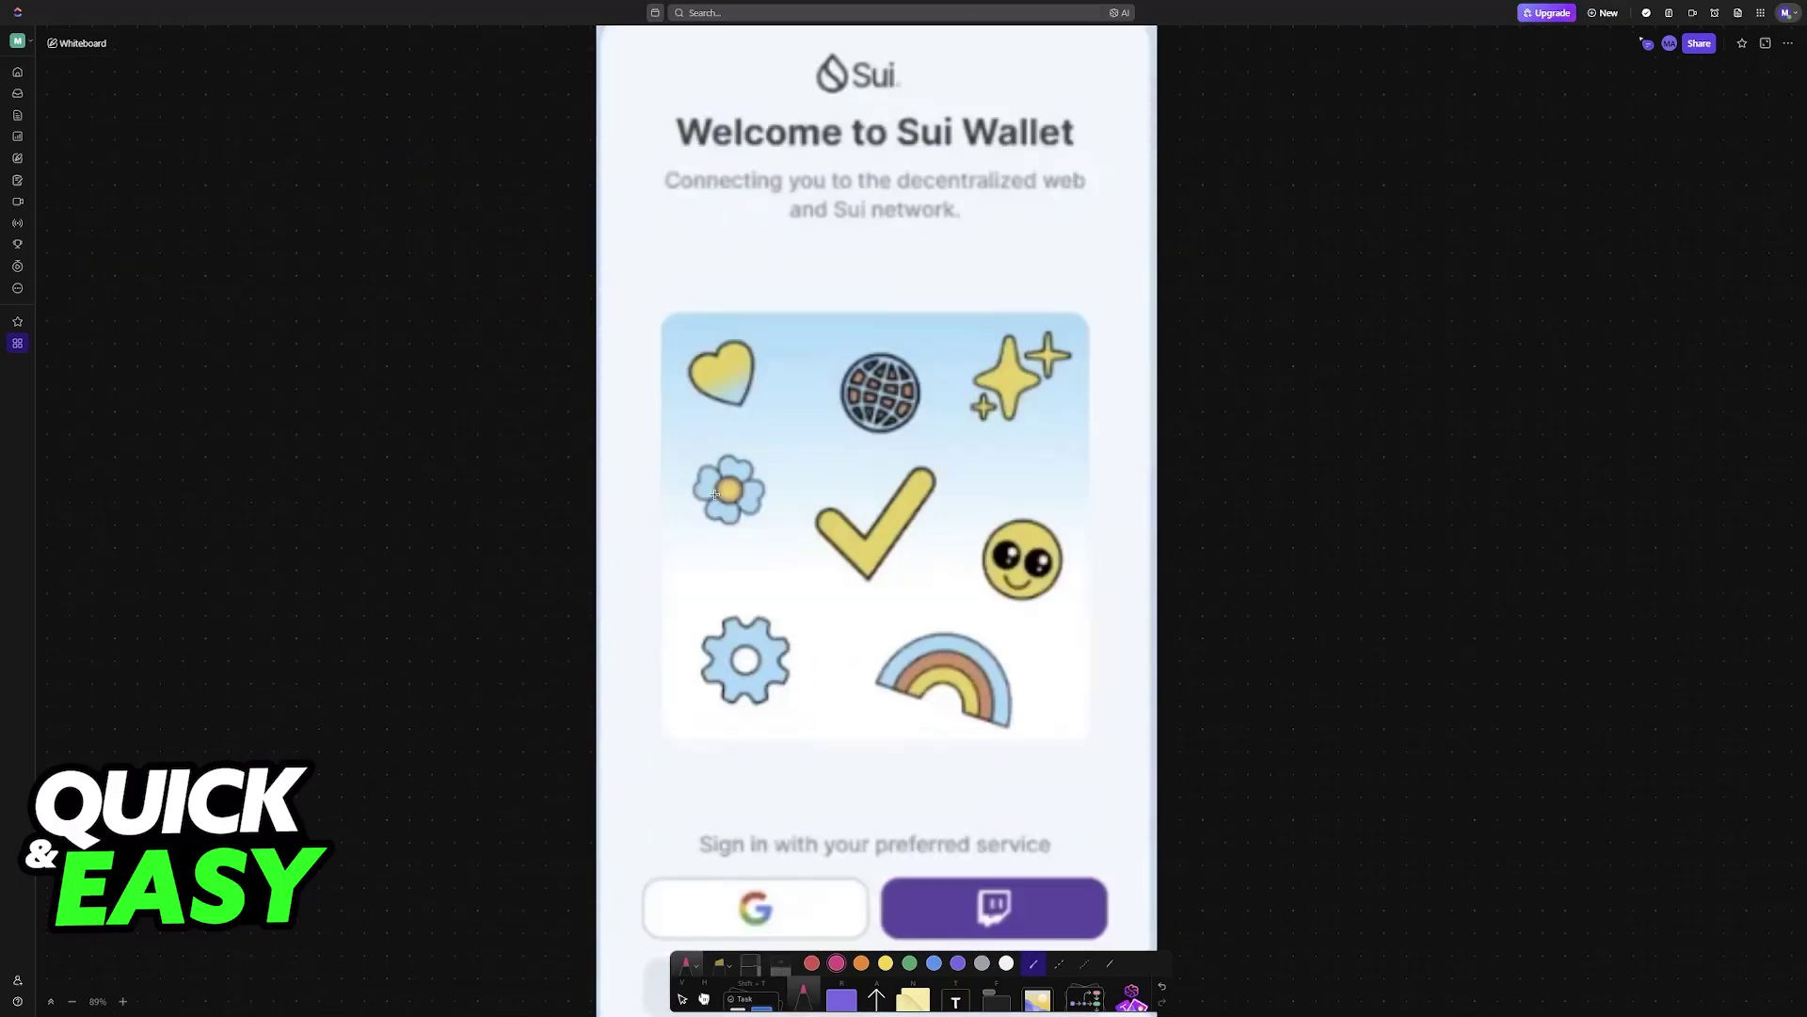
scroll(817, 551, down, 1)
scroll(816, 551, left, 2)
scroll(988, 615, right, 1)
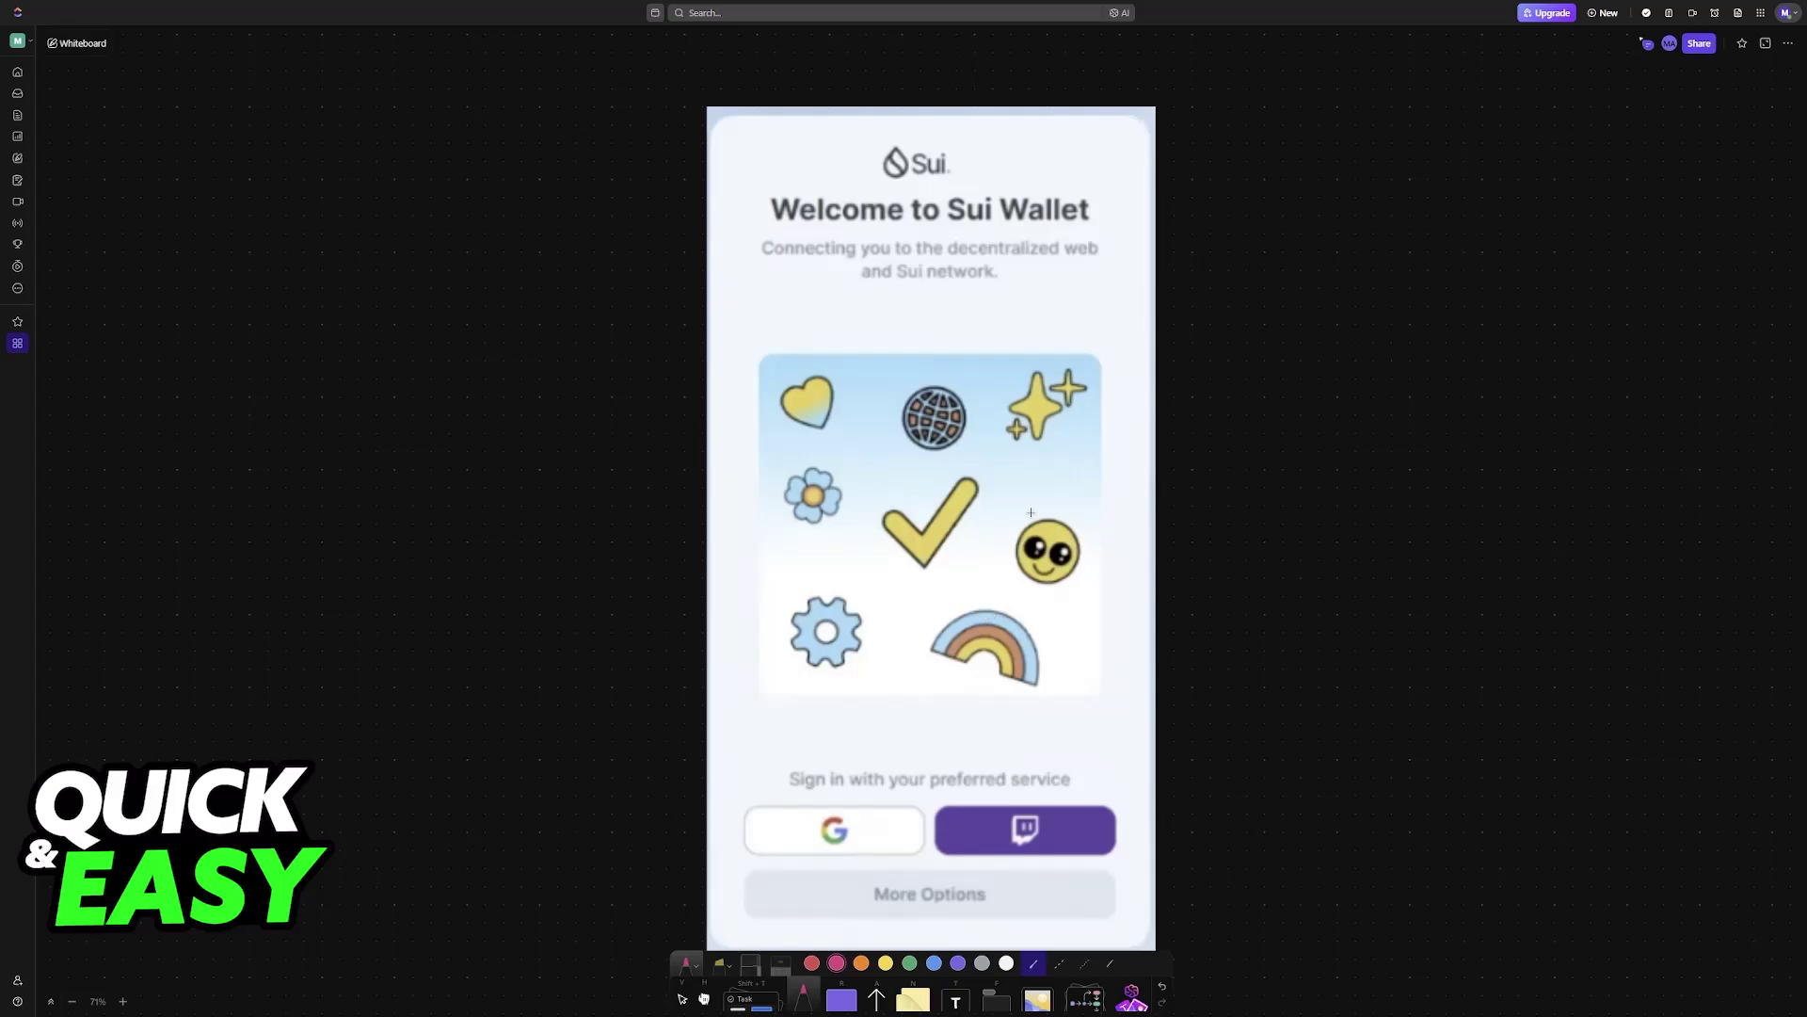
scroll(1044, 331, down, 1)
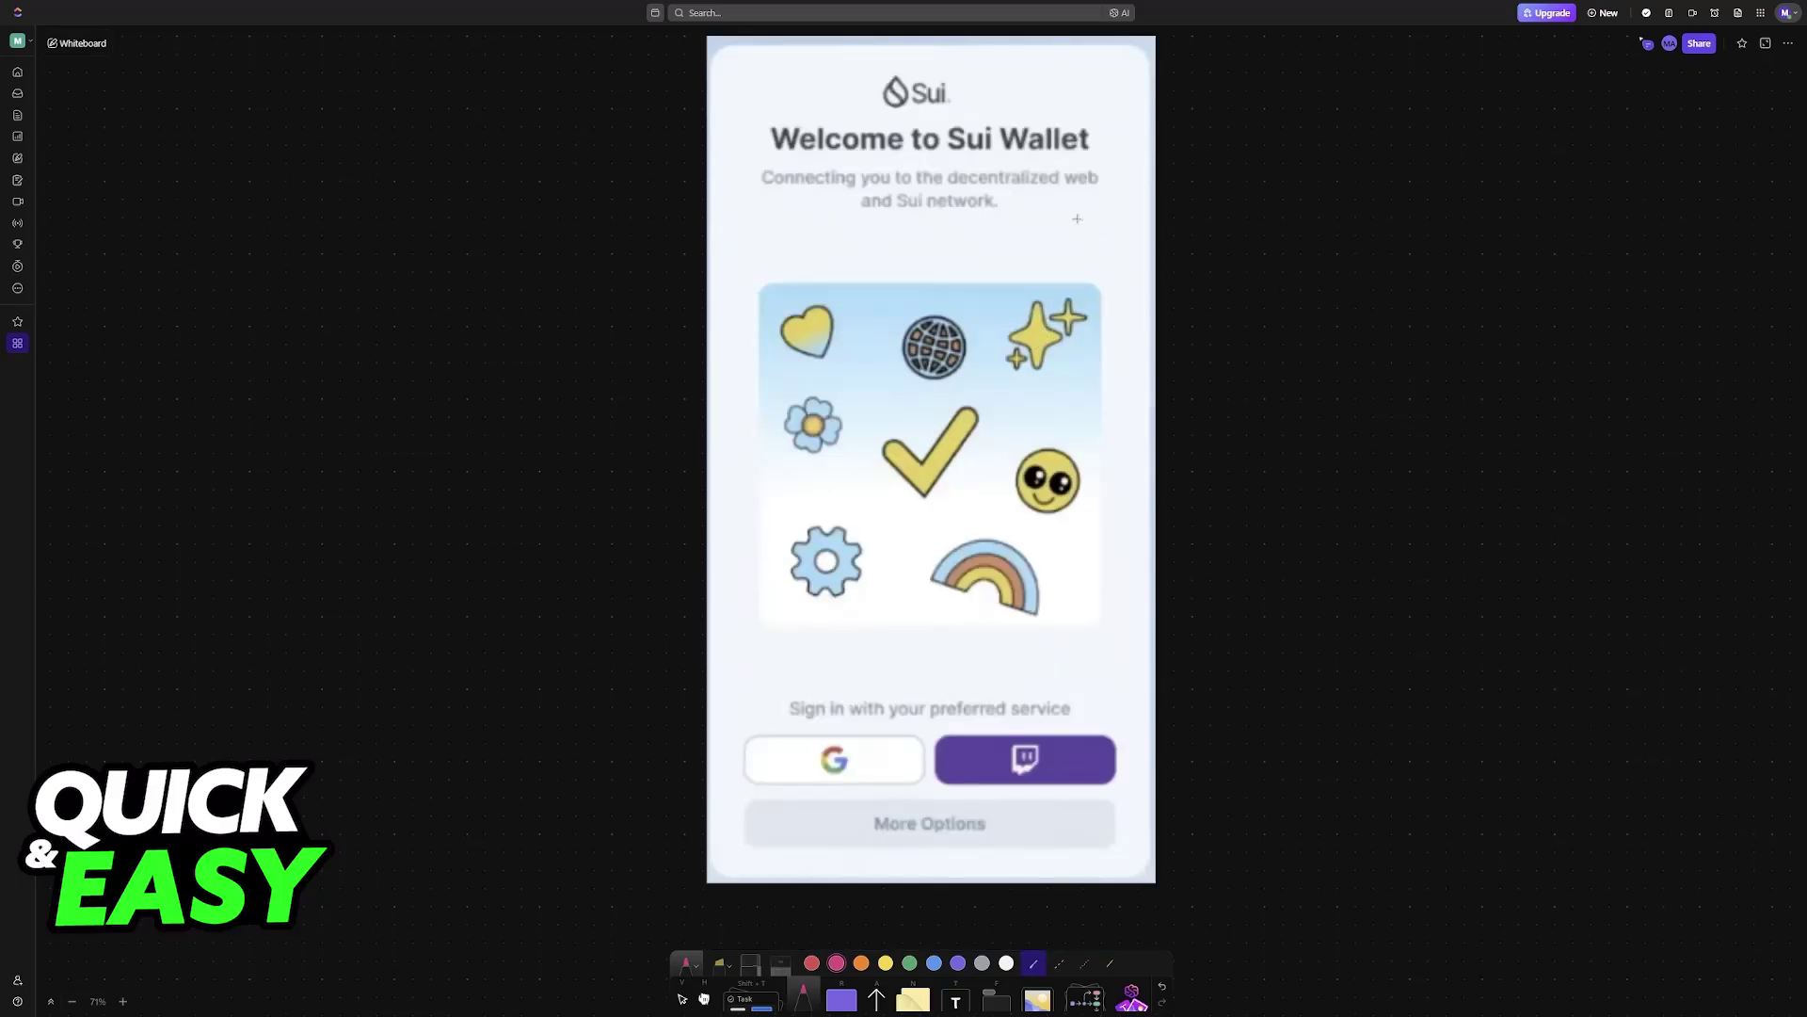
scroll(1300, 191, down, 1)
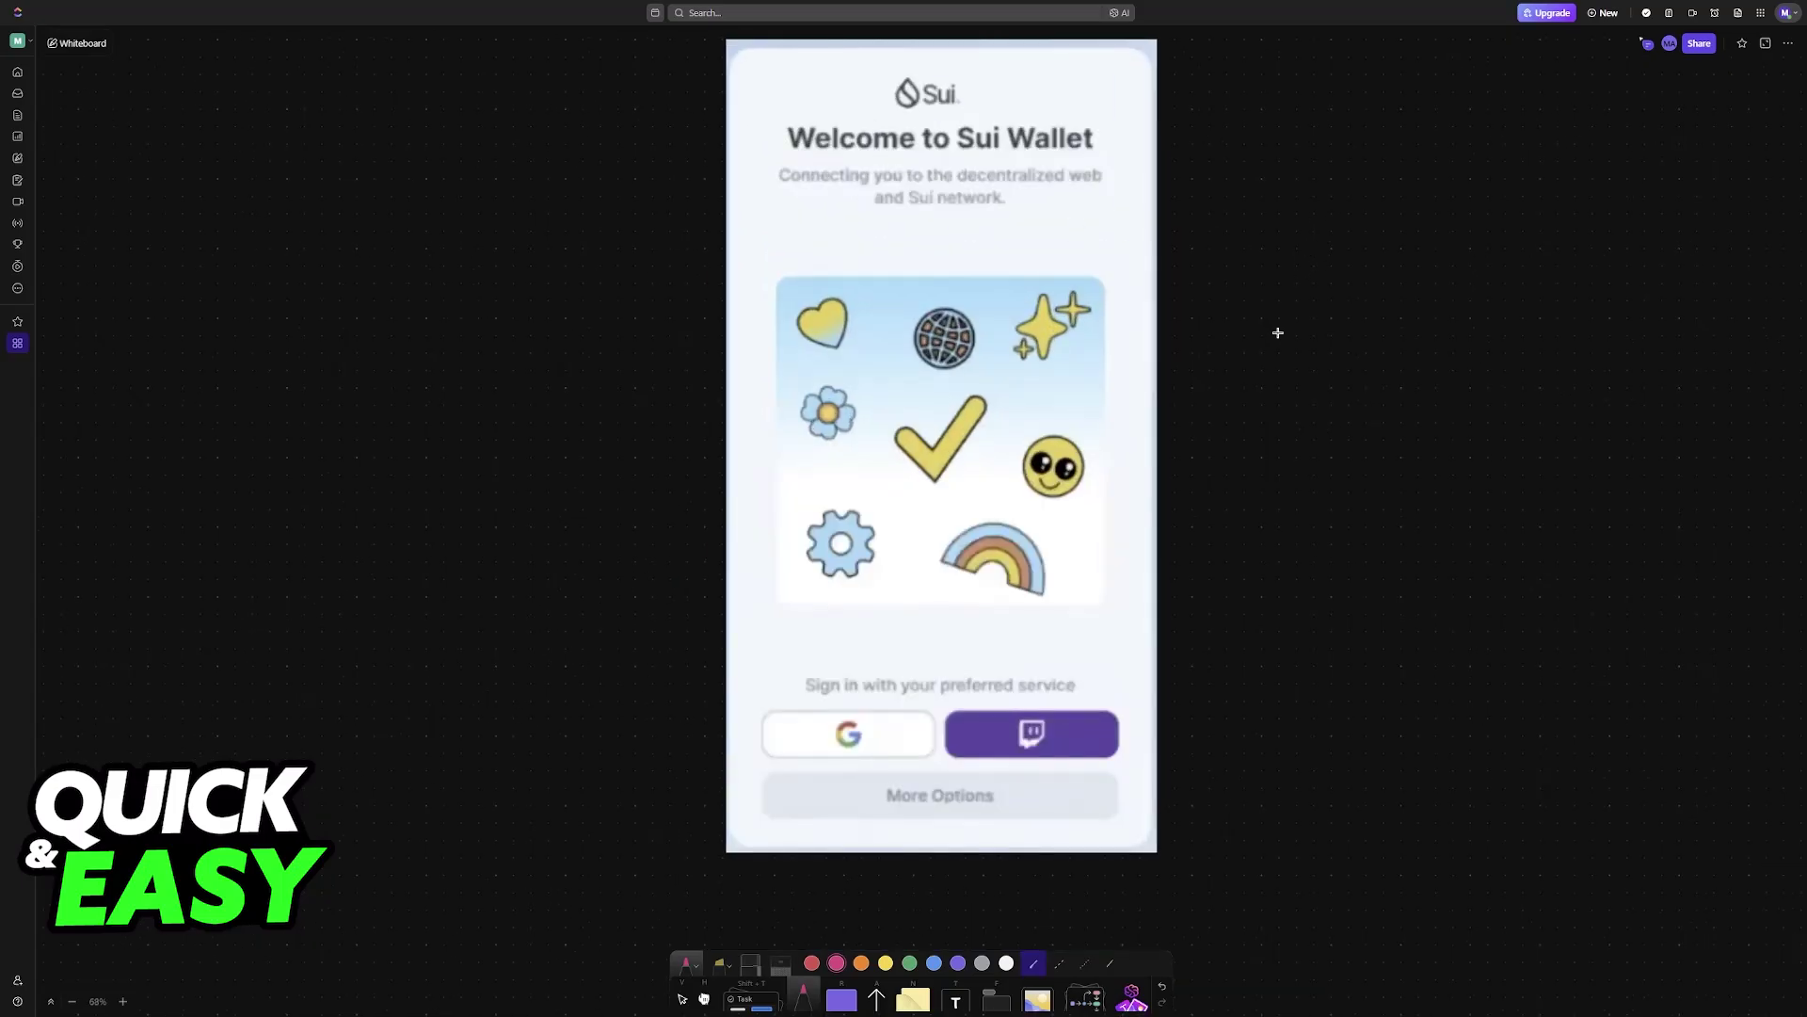
scroll(1278, 333, up, 1)
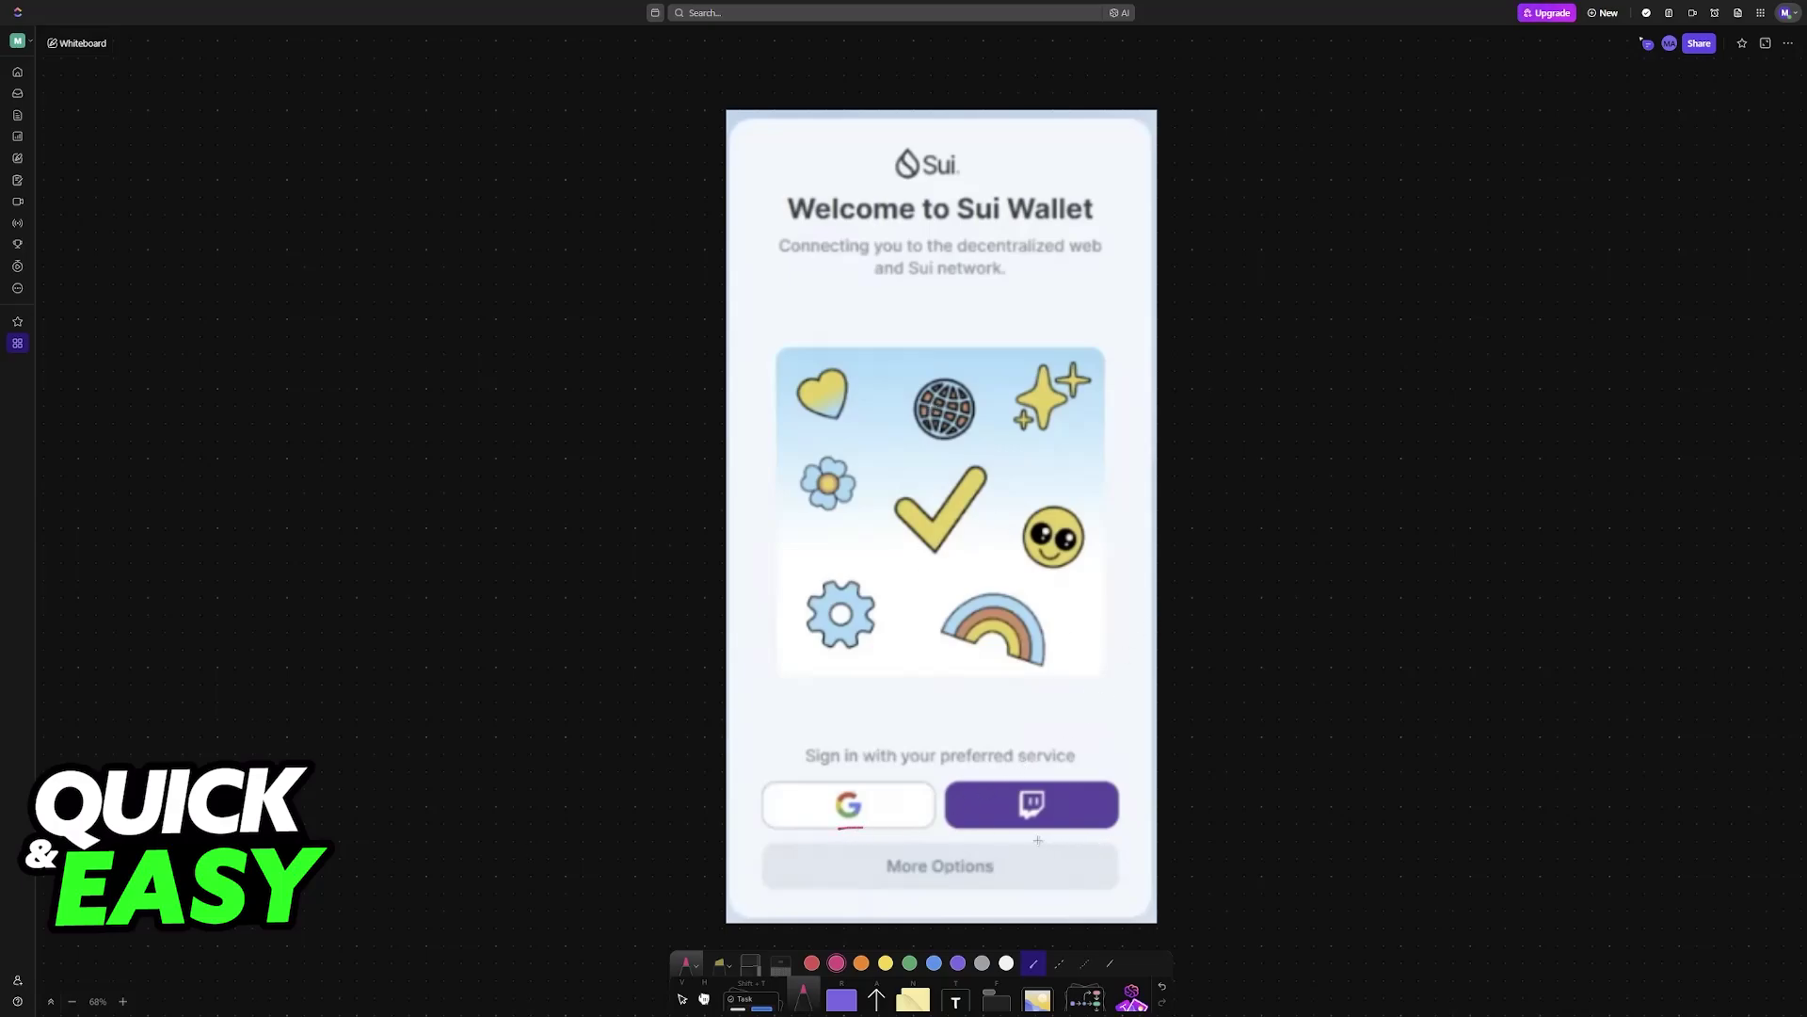
Step: Underline More Options on the Sui Wallet welcome screenshot in red
drag(889, 892, 1010, 888)
scroll(986, 683, down, 4)
scroll(986, 682, down, 4)
scroll(985, 683, down, 4)
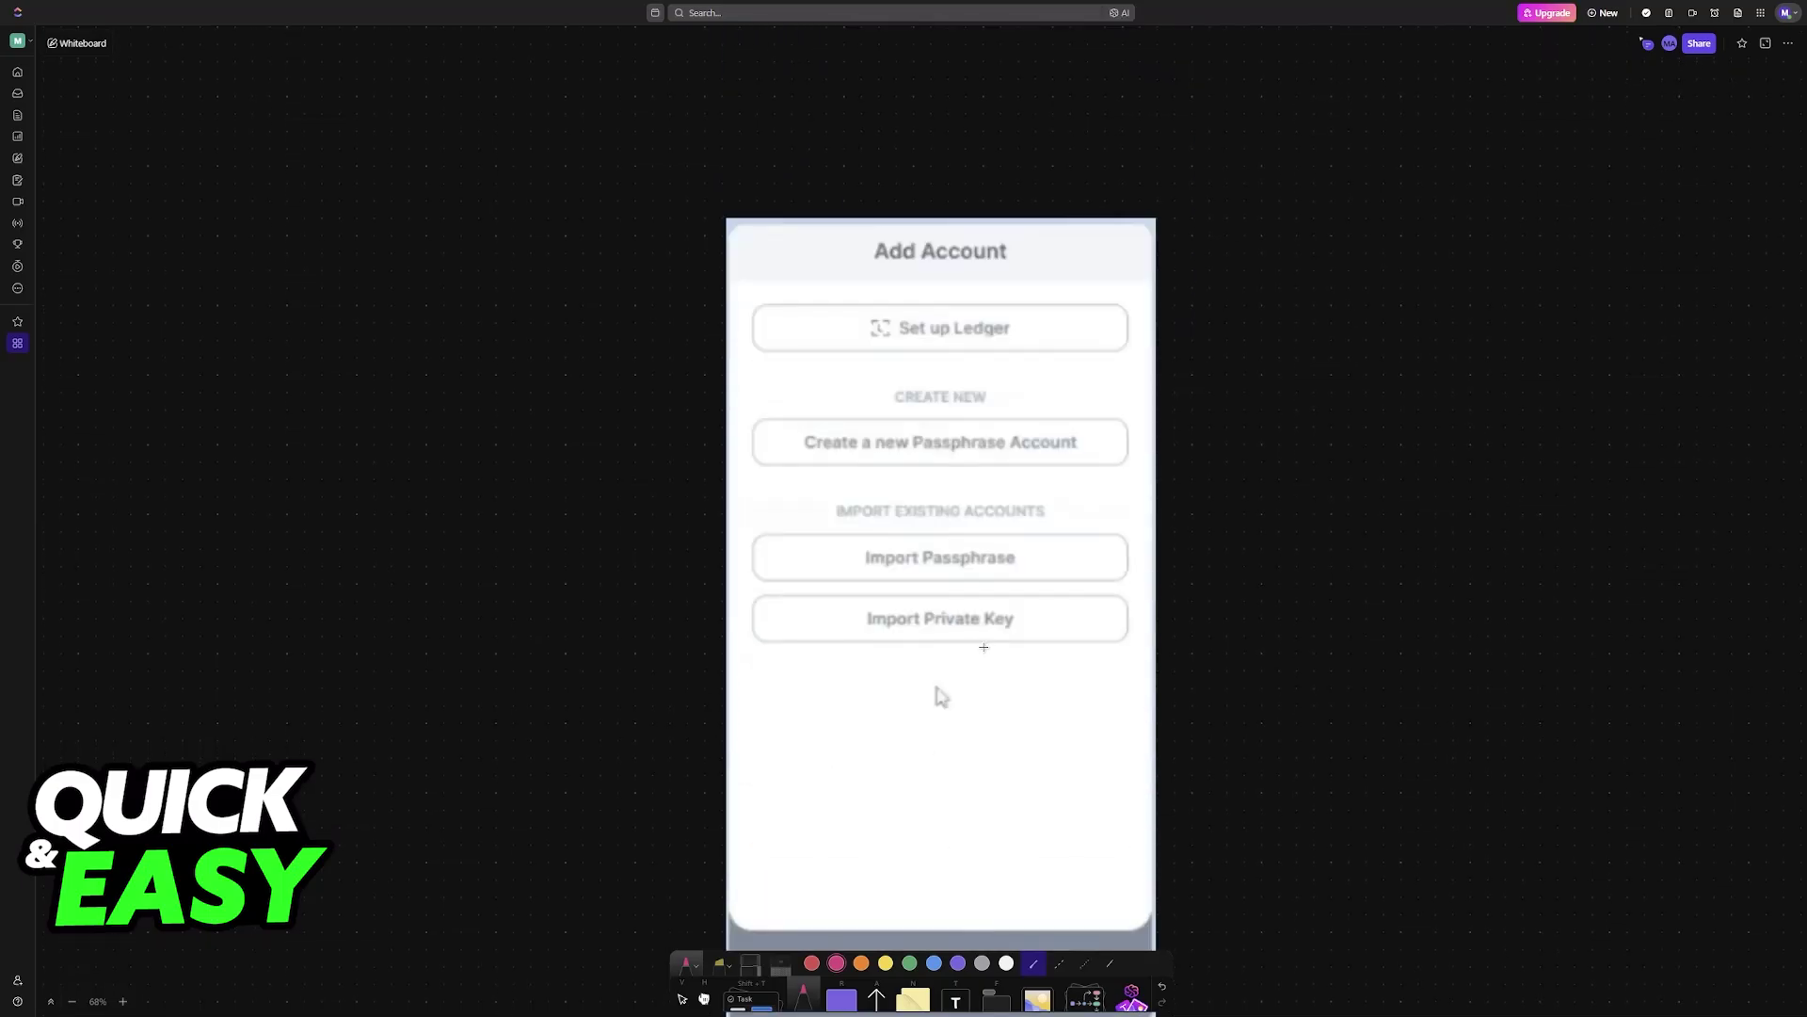
scroll(974, 610, down, 2)
scroll(974, 610, down, 1)
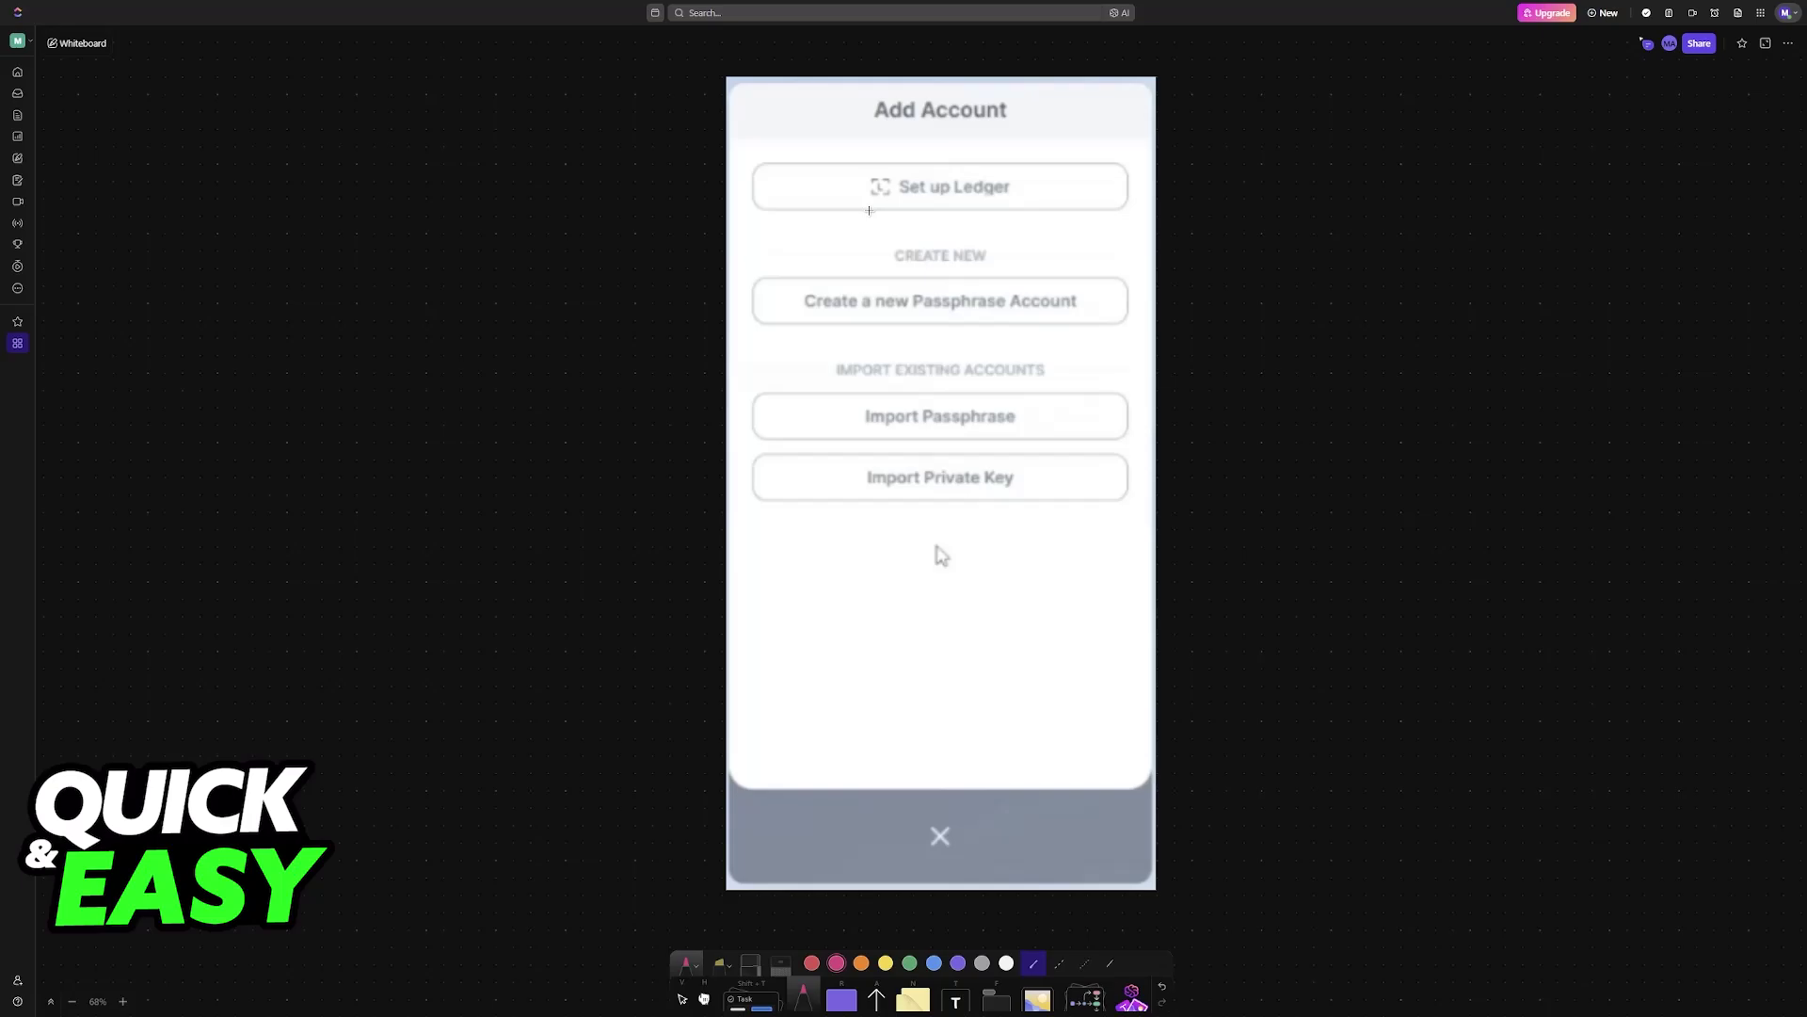
Step: Draw red marks and an arrow at Set up Ledger, a curved arrow, and circle Continue
mouse_move(869, 211)
mouse_down()
mouse_move(1019, 208)
mouse_move(864, 212)
mouse_move(865, 173)
mouse_move(1022, 167)
mouse_move(1025, 209)
mouse_move(932, 210)
mouse_move(856, 203)
mouse_move(861, 165)
mouse_move(1012, 166)
mouse_up()
drag(933, 231, 1016, 241)
scroll(1041, 368, down, 5)
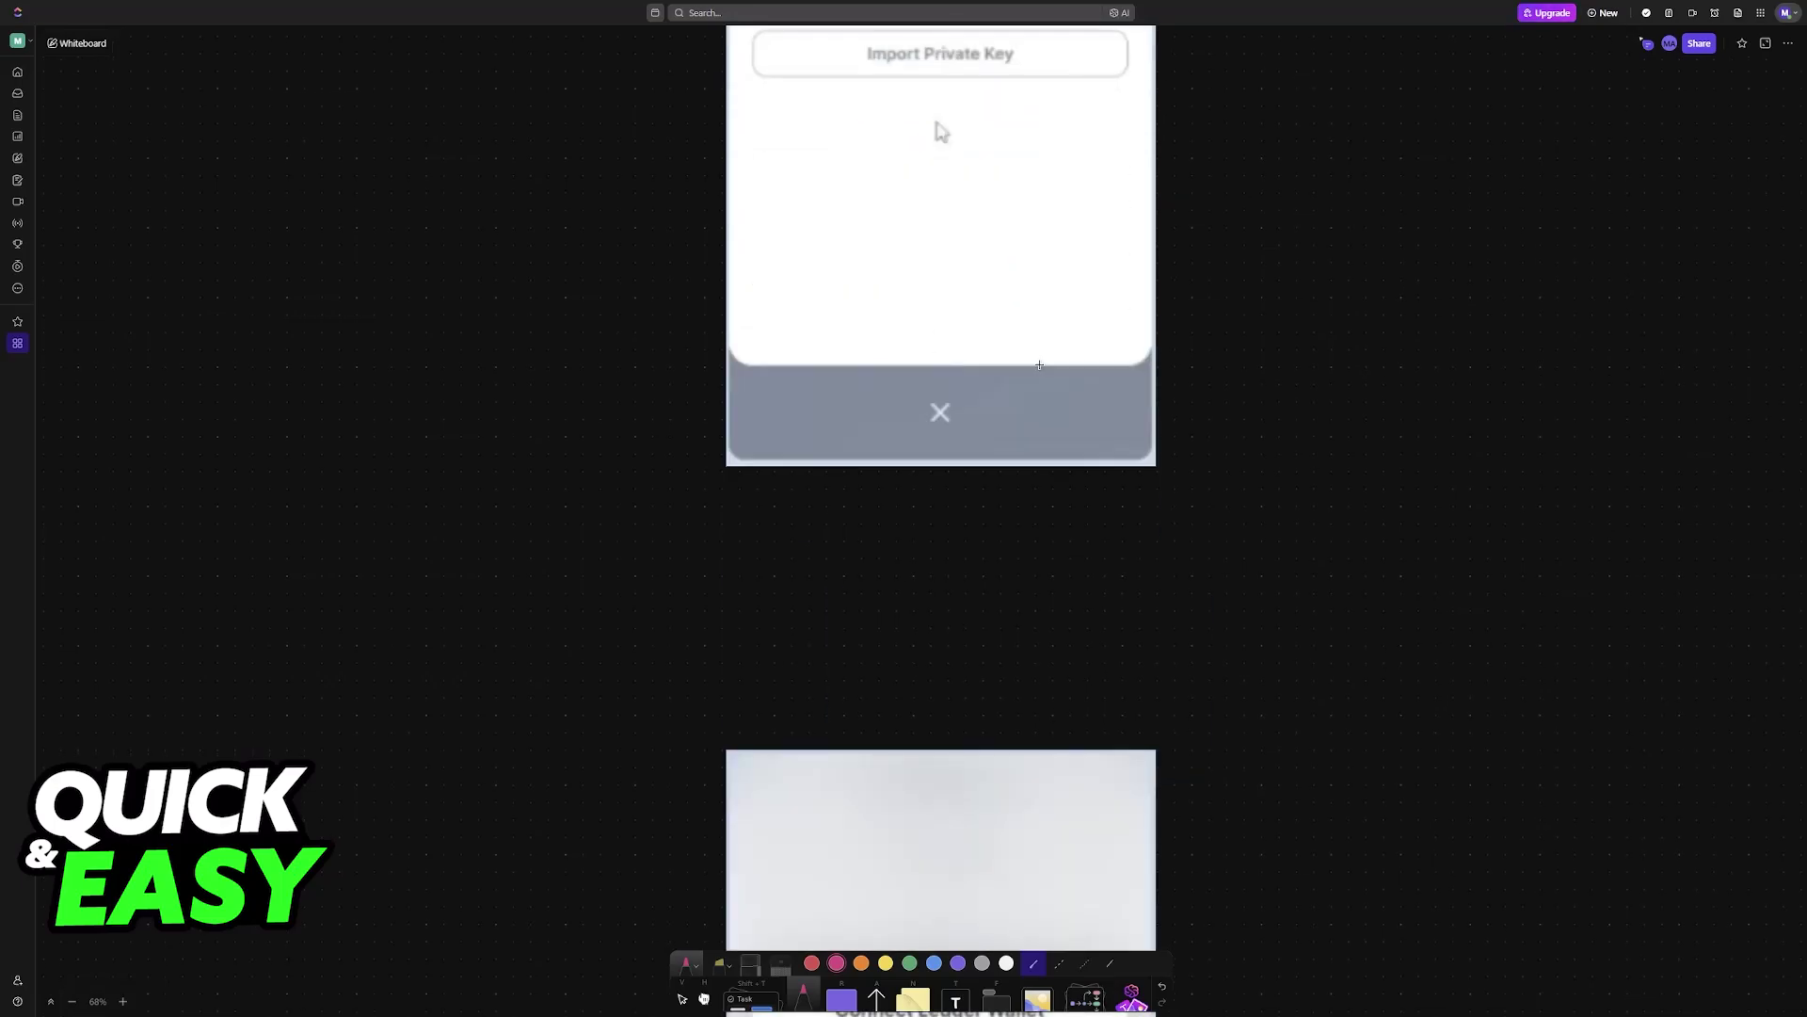
scroll(1039, 368, down, 5)
scroll(1074, 374, down, 3)
scroll(1102, 379, down, 2)
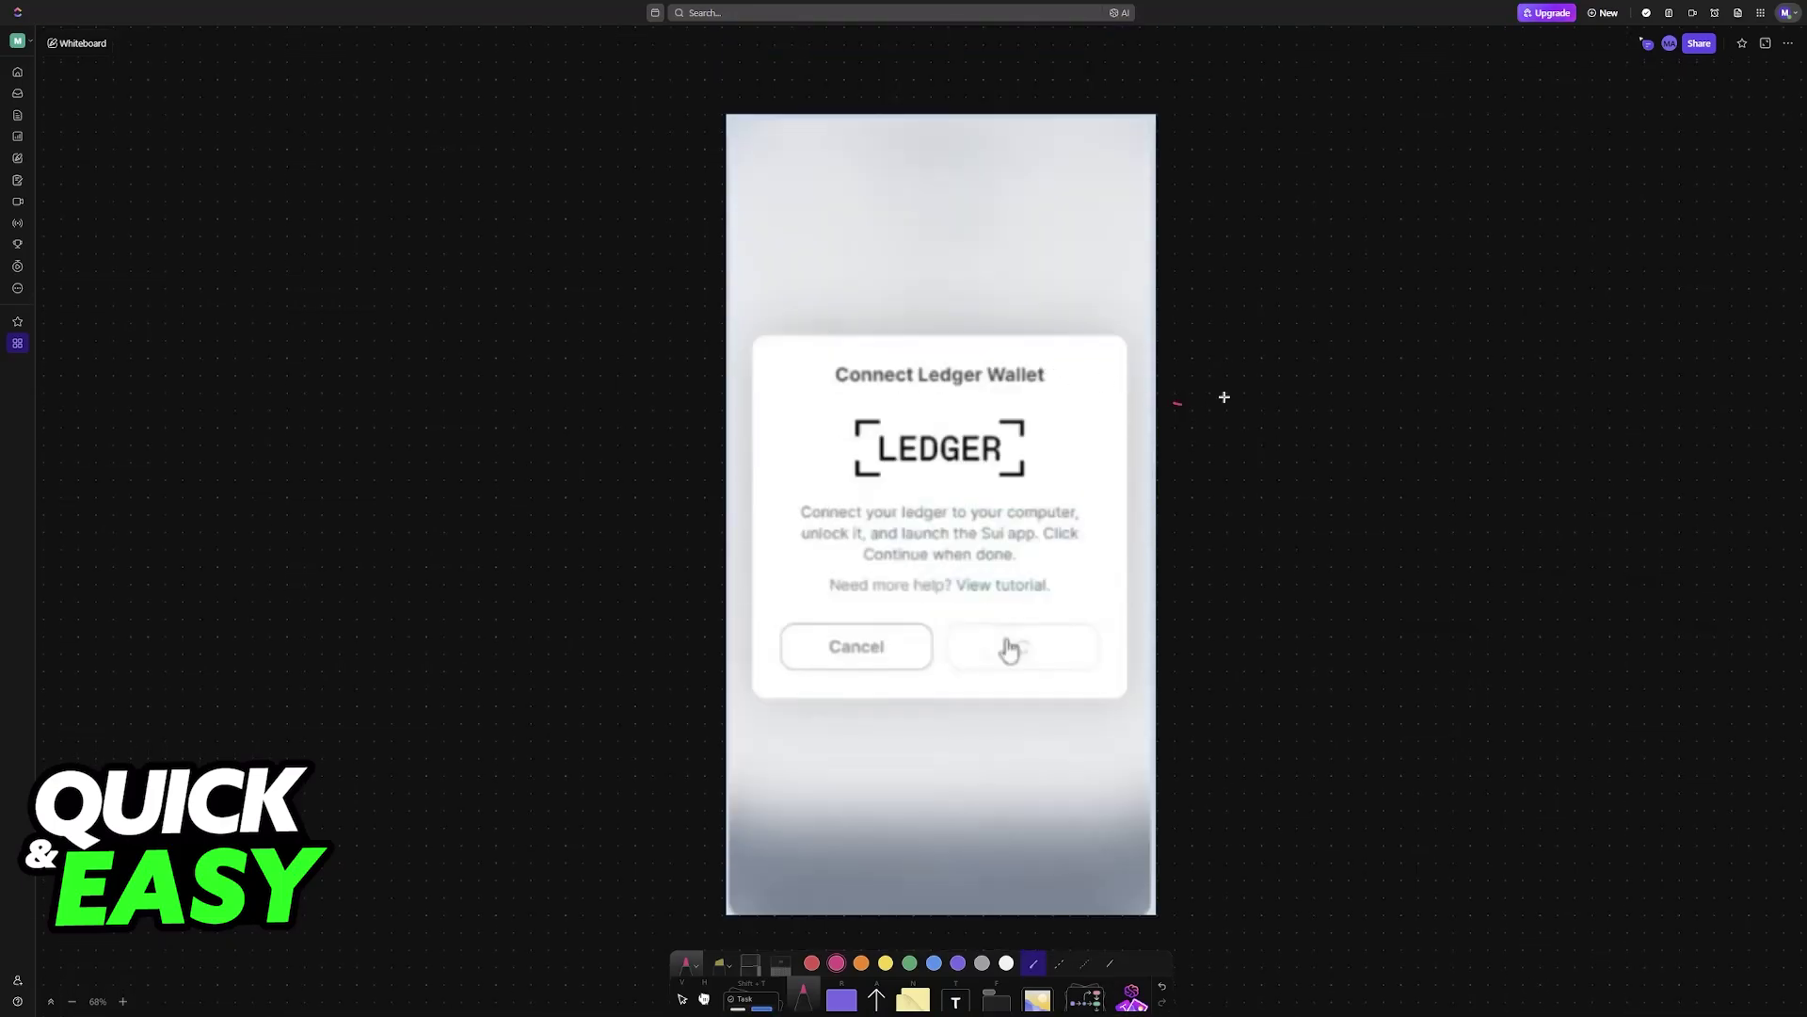
drag(1181, 401, 1301, 260)
mouse_move(993, 648)
mouse_down()
mouse_move(1042, 661)
mouse_move(988, 649)
mouse_up()
scroll(1098, 678, down, 5)
scroll(847, 565, down, 4)
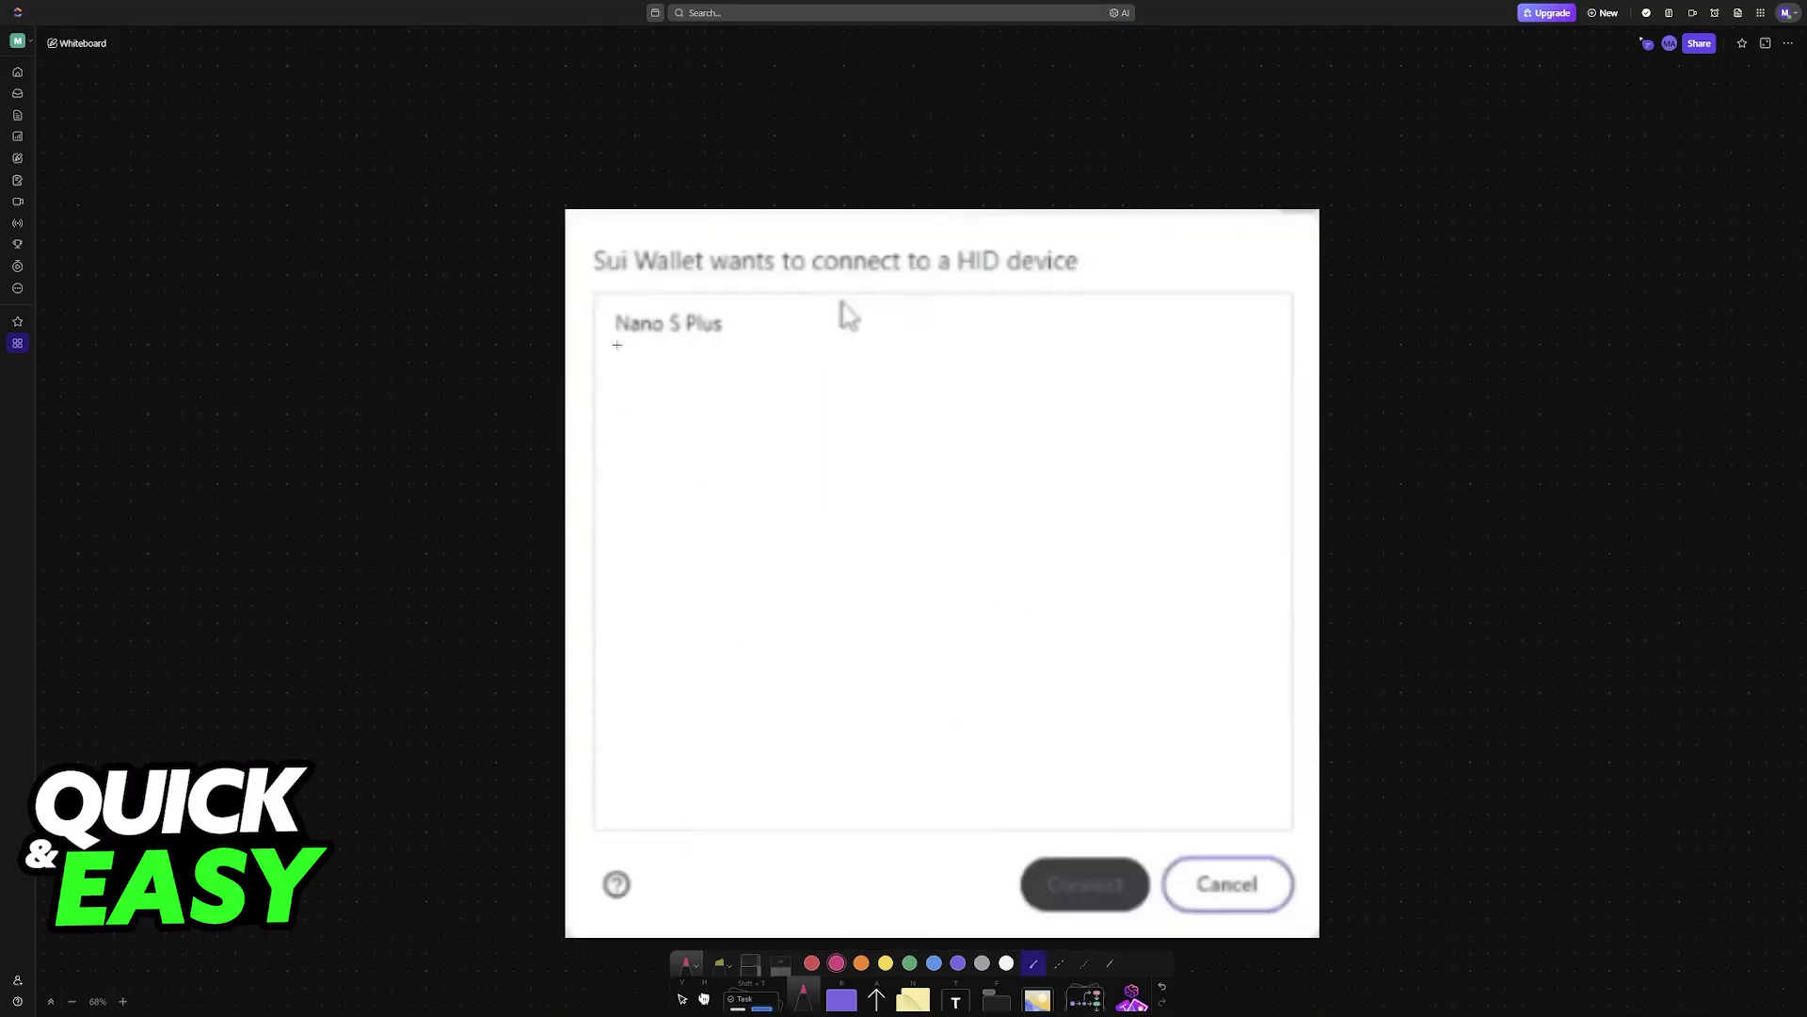
Step: Underline Nano S Plus with a 'Ledger' label and circle it in red
mouse_move(617, 345)
mouse_down()
mouse_move(769, 345)
mouse_move(735, 418)
mouse_move(846, 398)
mouse_move(856, 432)
mouse_move(917, 370)
mouse_up()
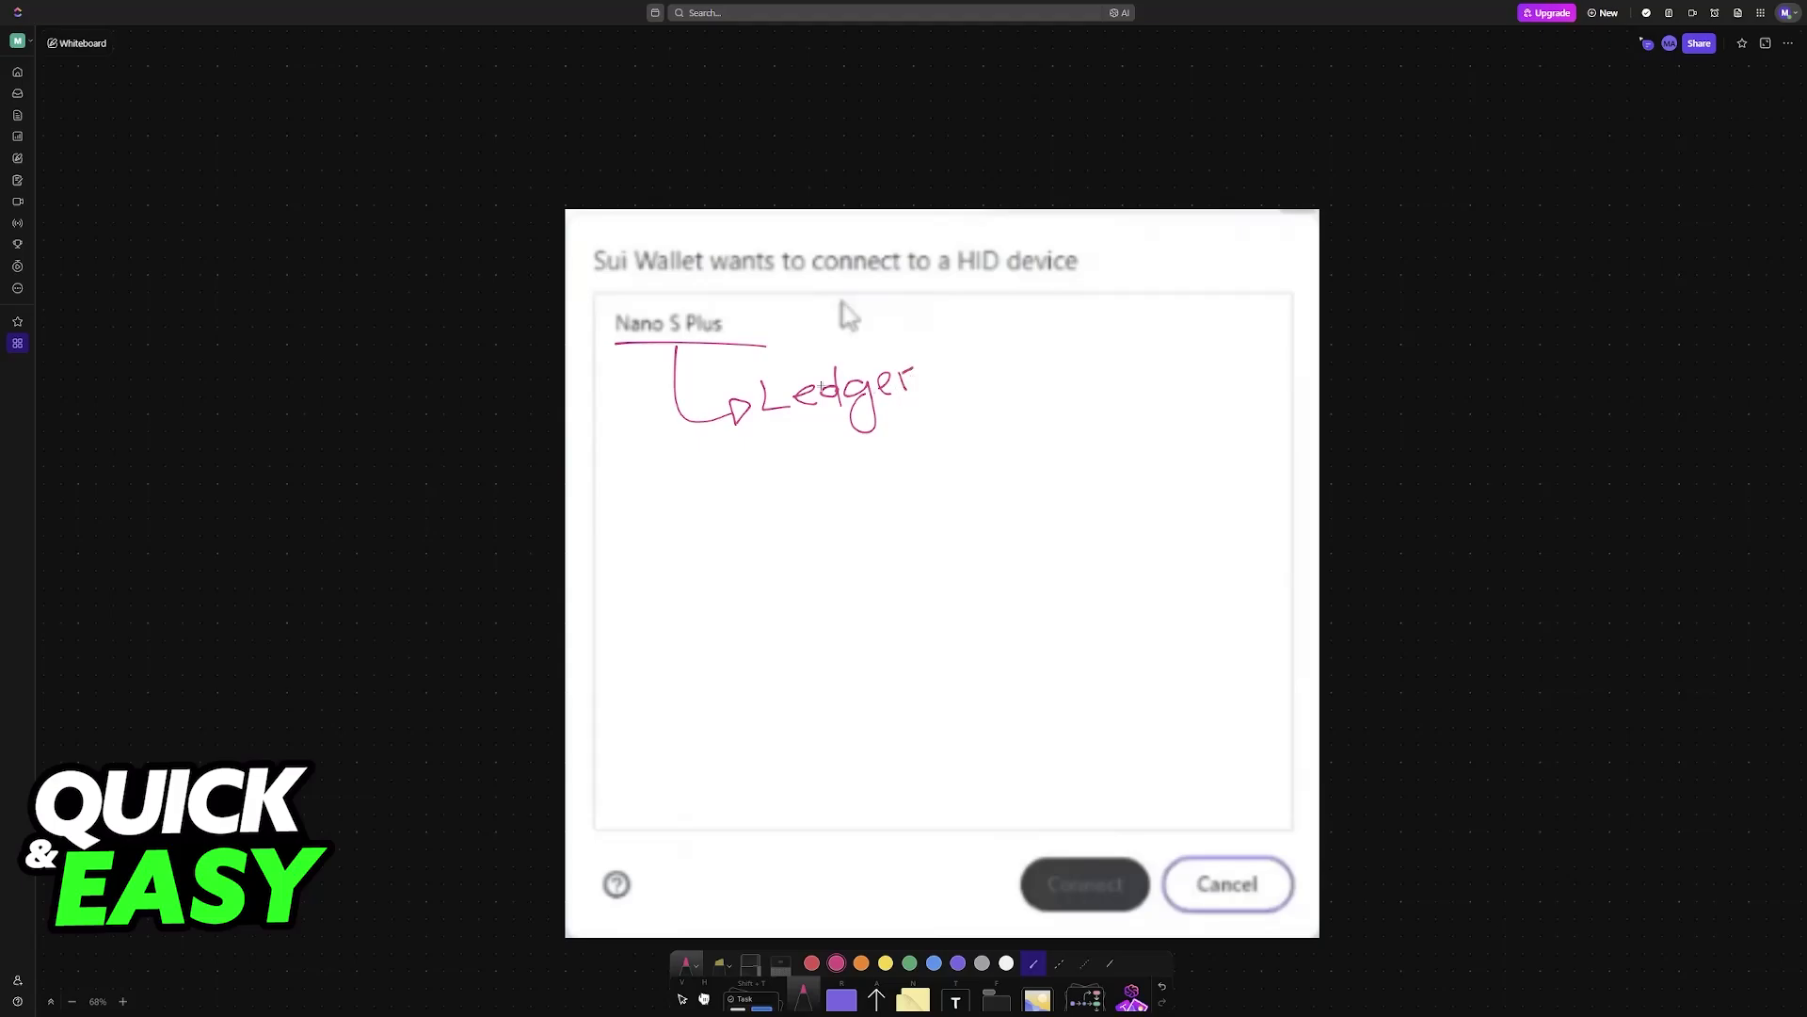
drag(613, 341, 617, 339)
drag(1041, 894, 1138, 884)
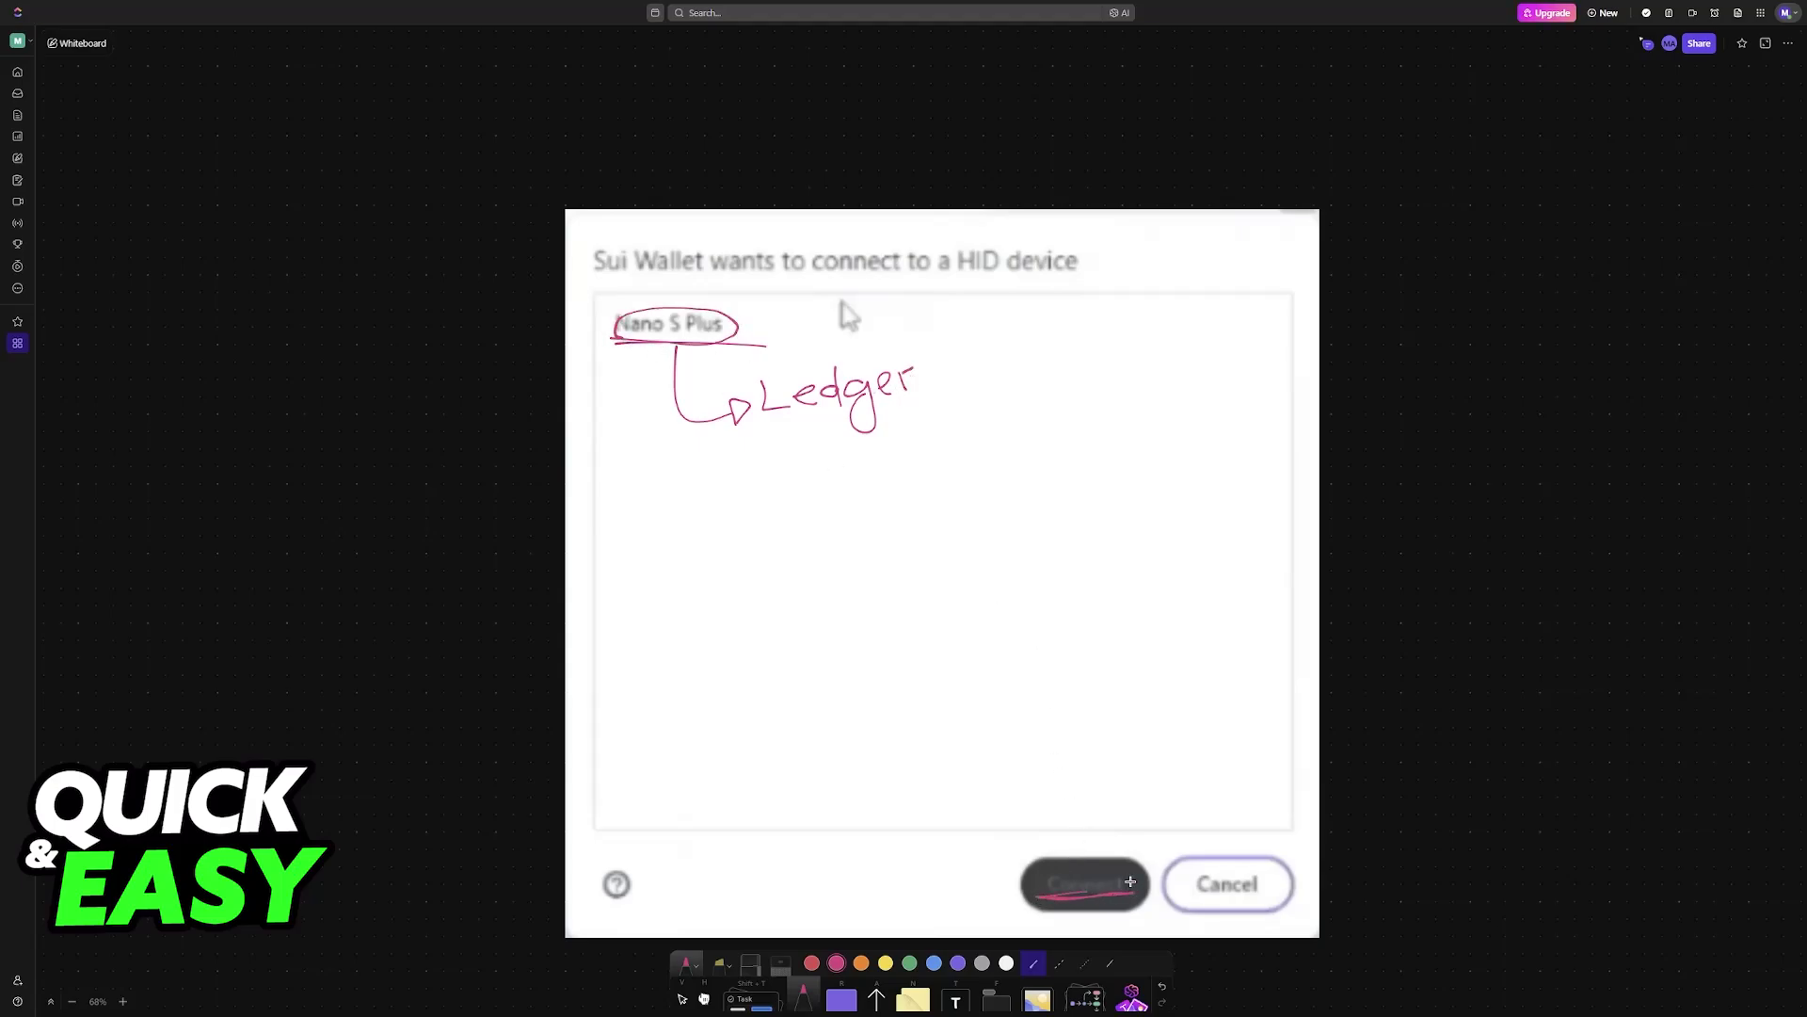
scroll(1060, 706, down, 6)
scroll(1061, 598, down, 5)
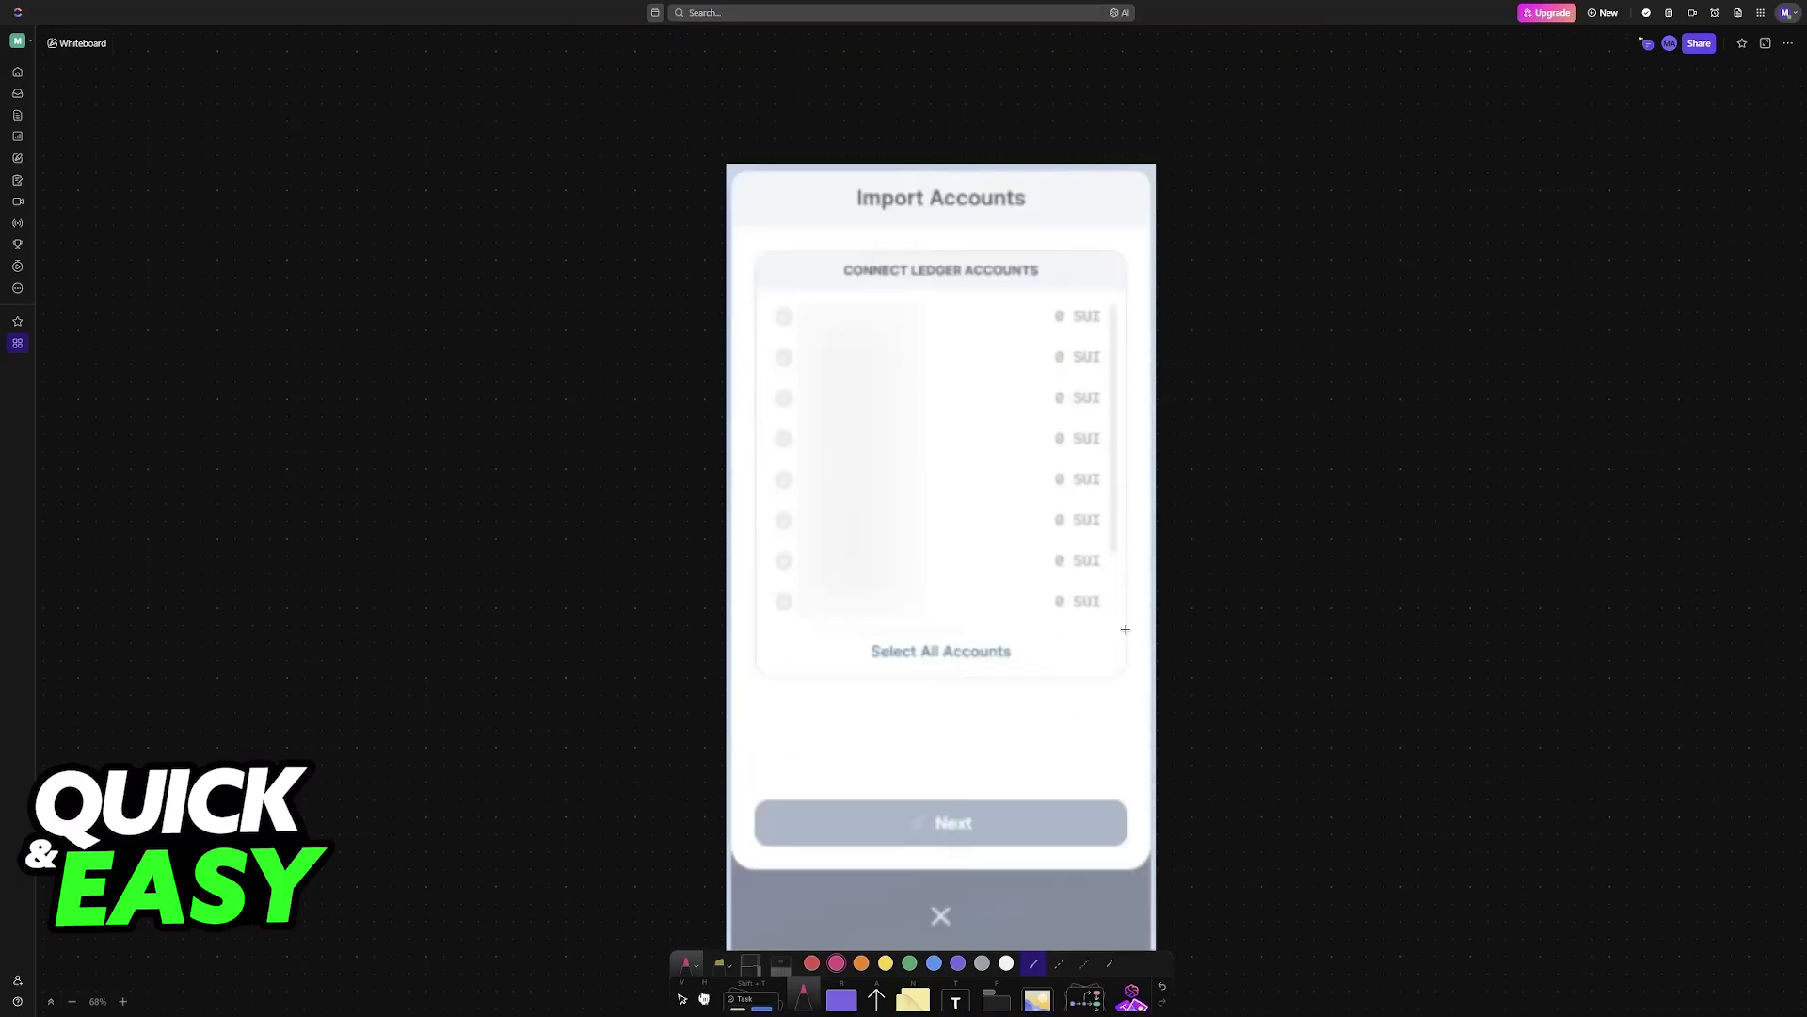
Step: Sketch a bracket by the Ledger accounts and a red arrow from the current account
drag(774, 632, 763, 277)
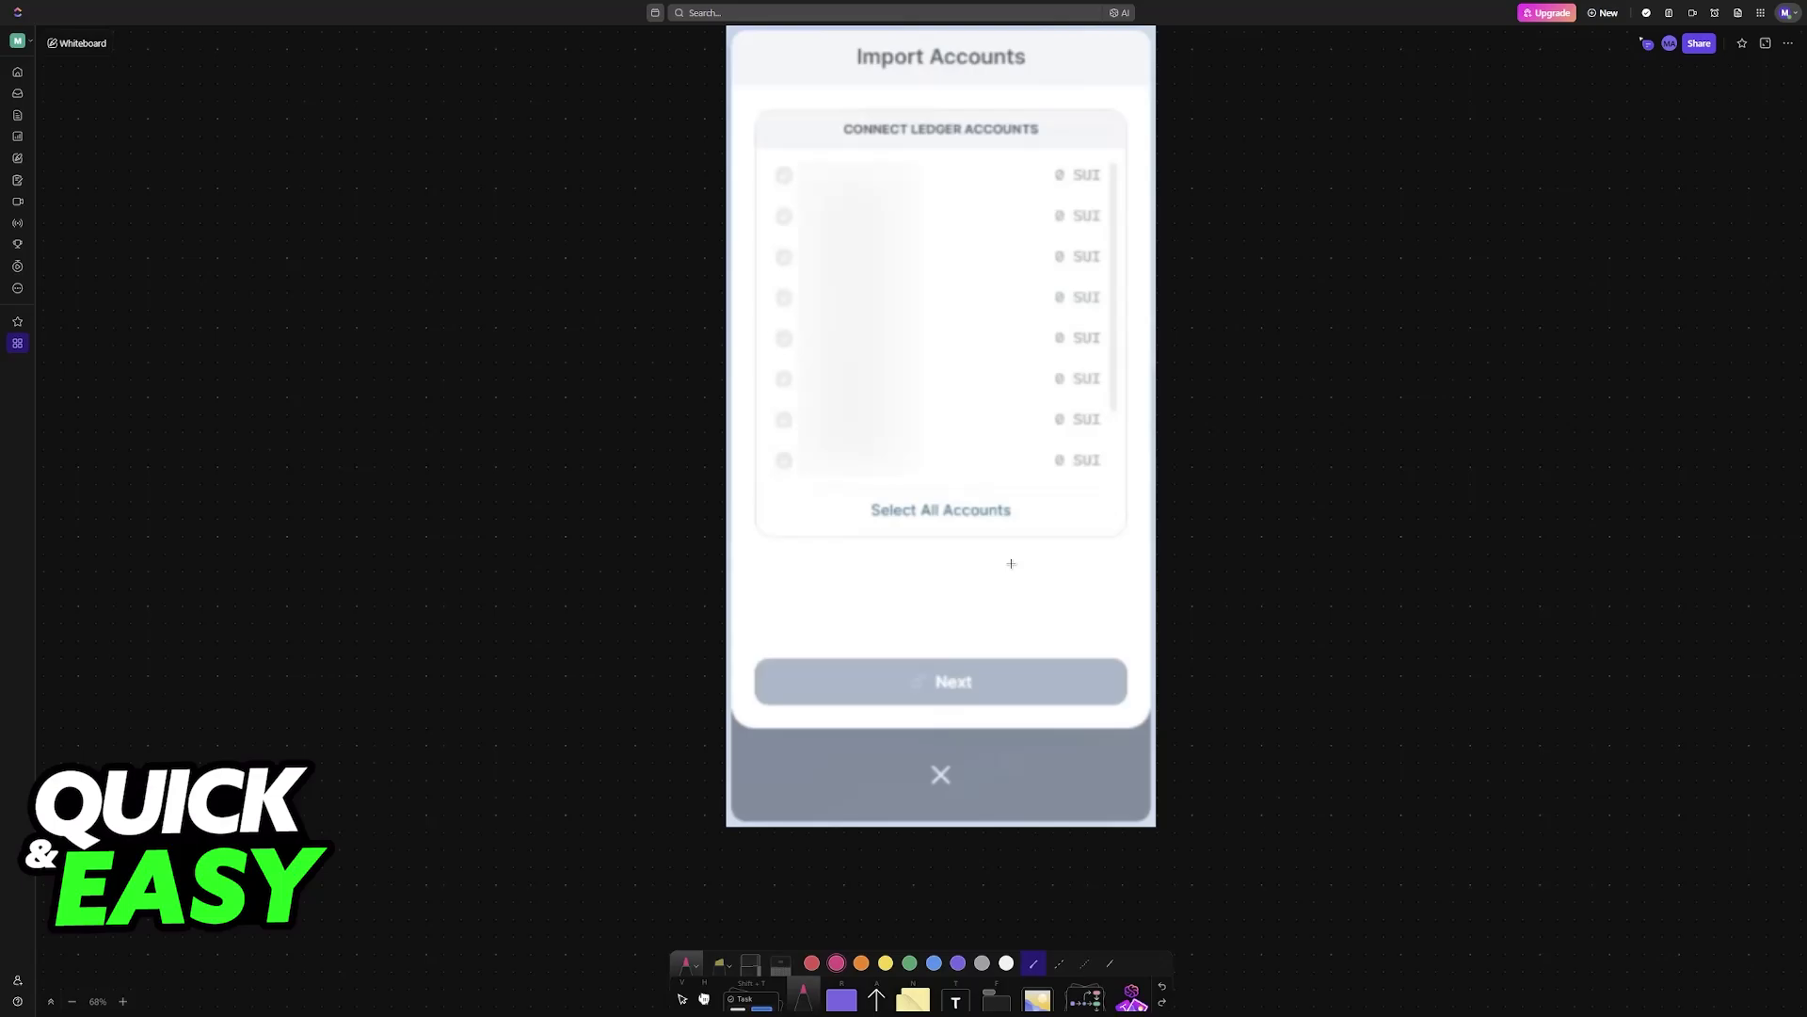
scroll(1012, 564, down, 5)
scroll(1010, 563, down, 5)
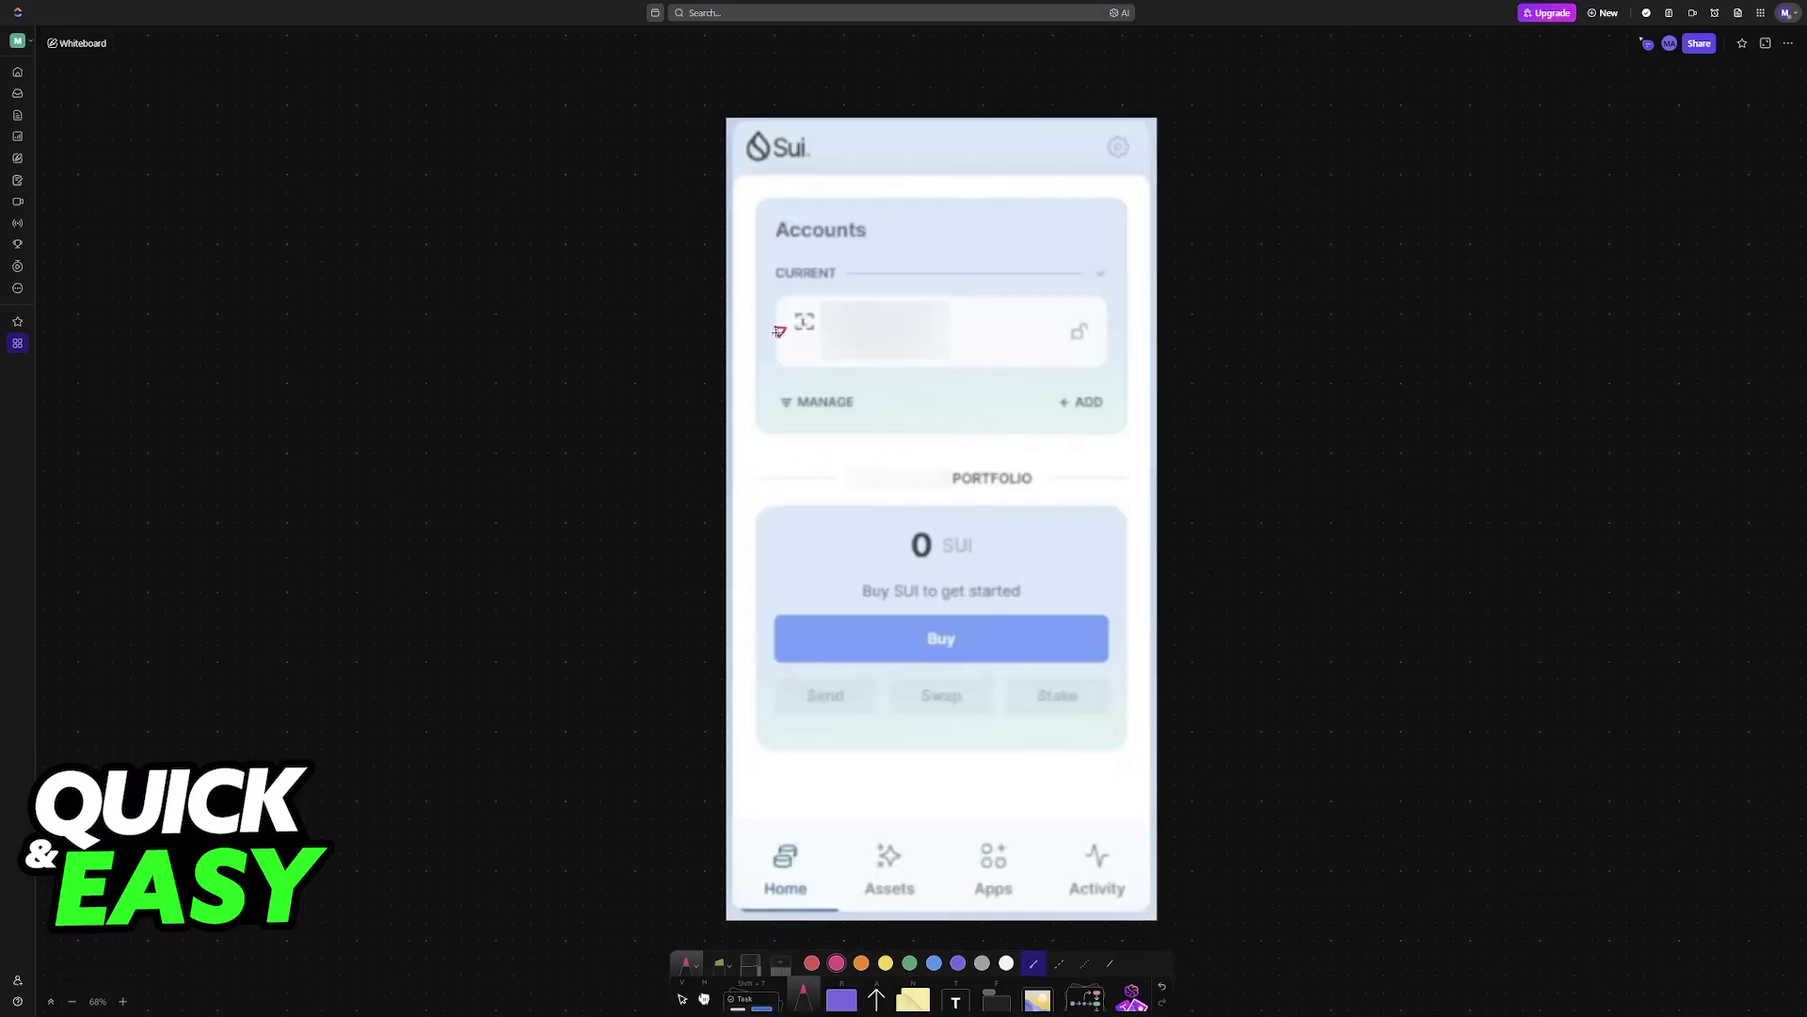
mouse_move(779, 332)
mouse_down()
mouse_move(584, 282)
mouse_move(604, 180)
mouse_move(556, 234)
mouse_up()
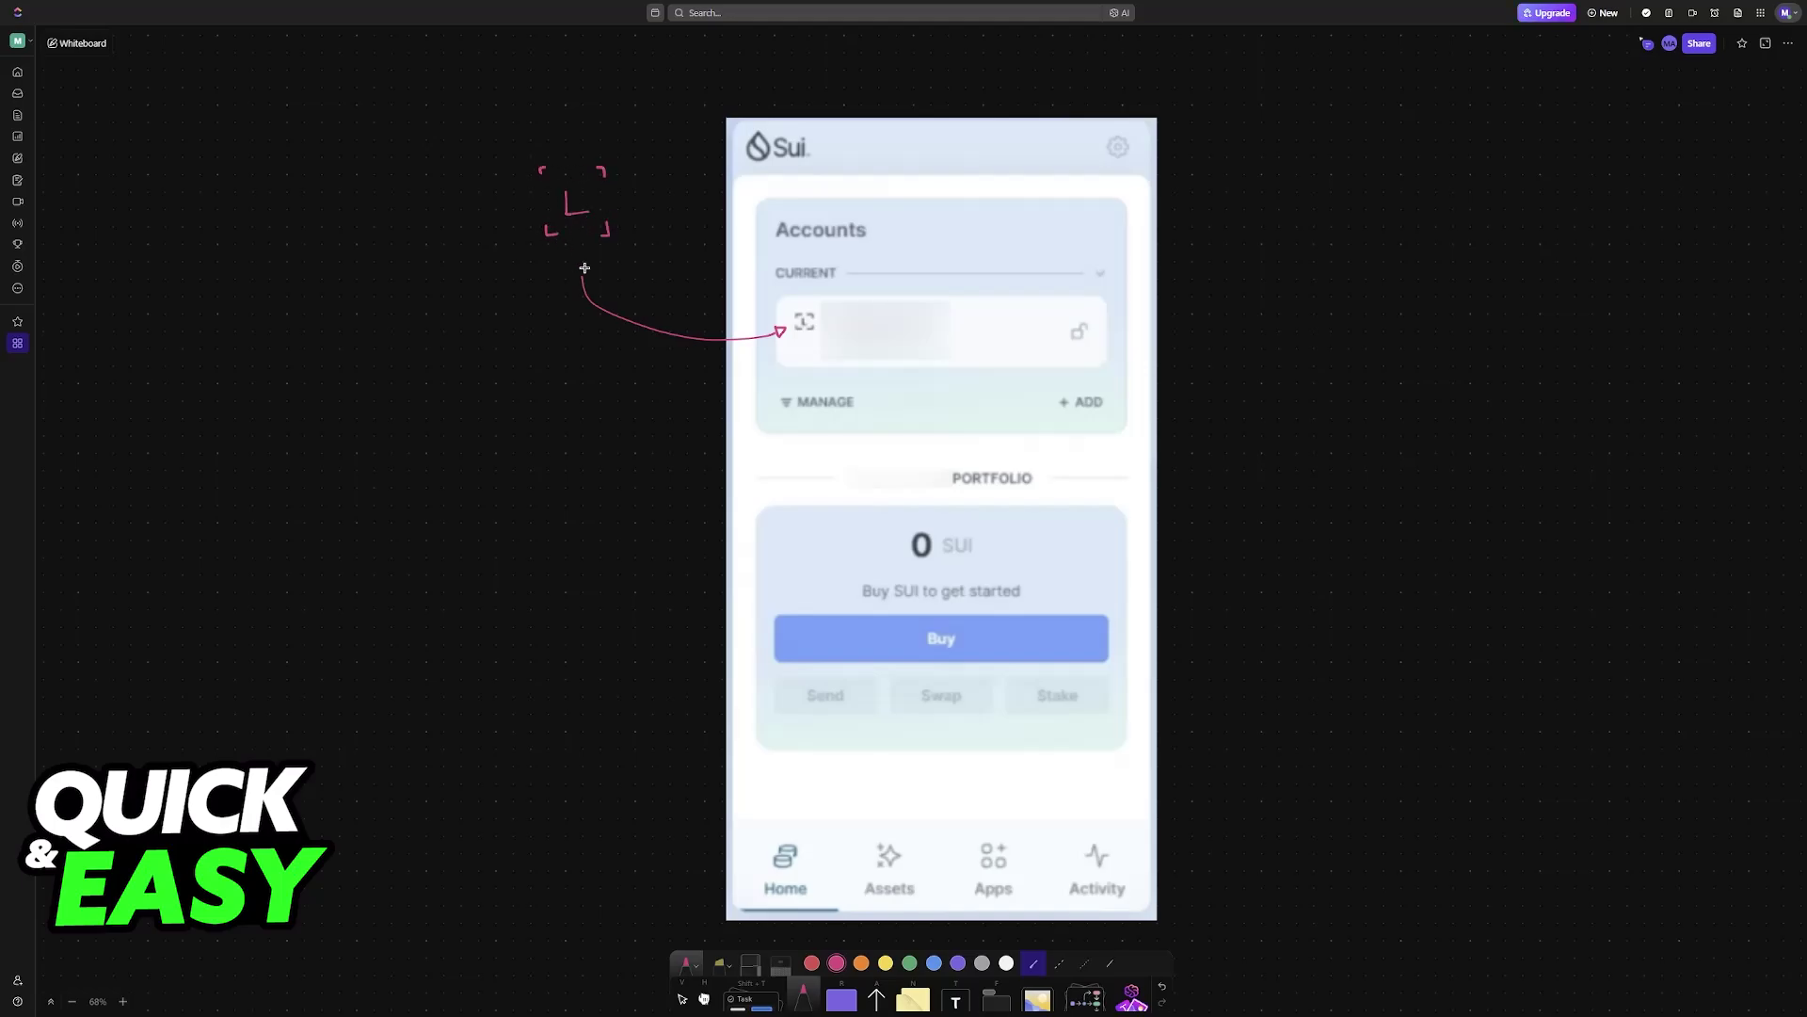